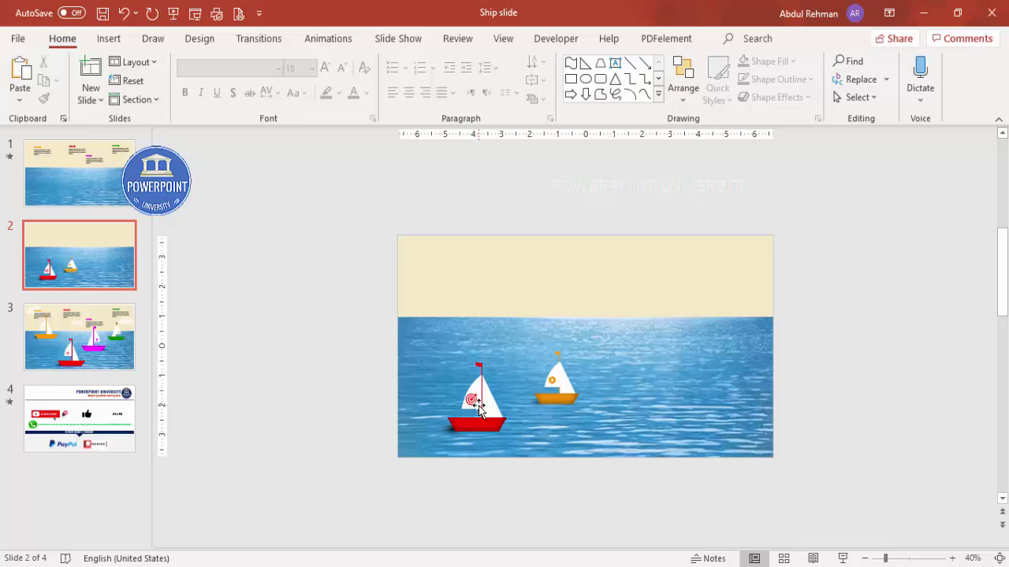
- Nudge the red sailboat left until it sits off the slide's left edge
key("Left")
key("Left")
key("Left")
key("Left")
key("Left")
key("Left")
key("Left")
key("Left")
key("Left")
key("Left")
key("Left")
key("Left")
left_click(712, 383)
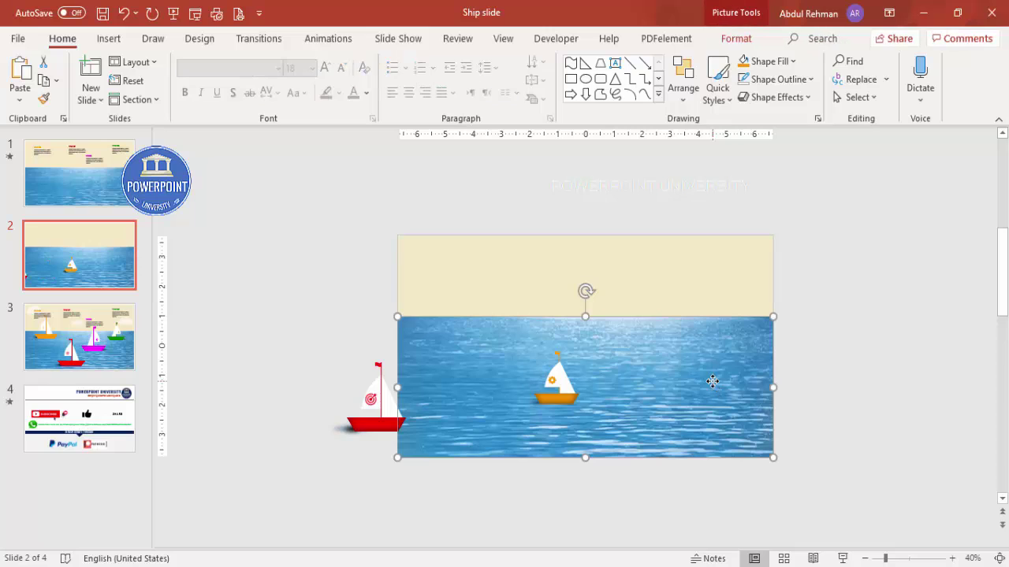
left_click(390, 421)
key("Left")
key("Left")
key("Left")
key("Left")
key("Left")
key("Left")
key("Left")
key("Left")
key("Left")
key("Left")
key("Left")
key("Left")
key("Left")
key("Left")
key("Left")
key("Left")
- Drag the orange boat off-slide above the red boat and show the Animation Pane
left_click(562, 381)
left_click_drag(563, 382, 357, 327)
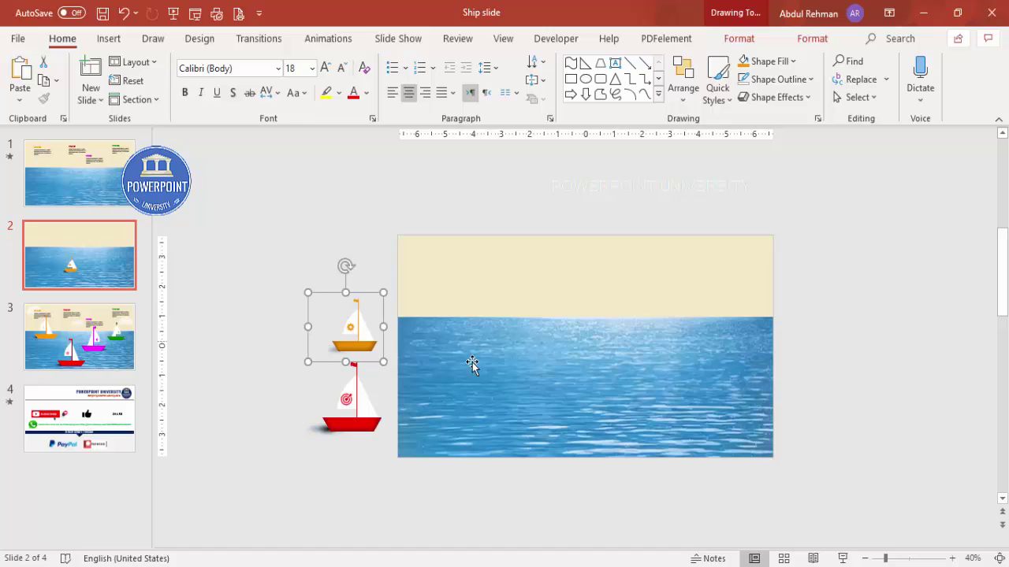
left_click(827, 388)
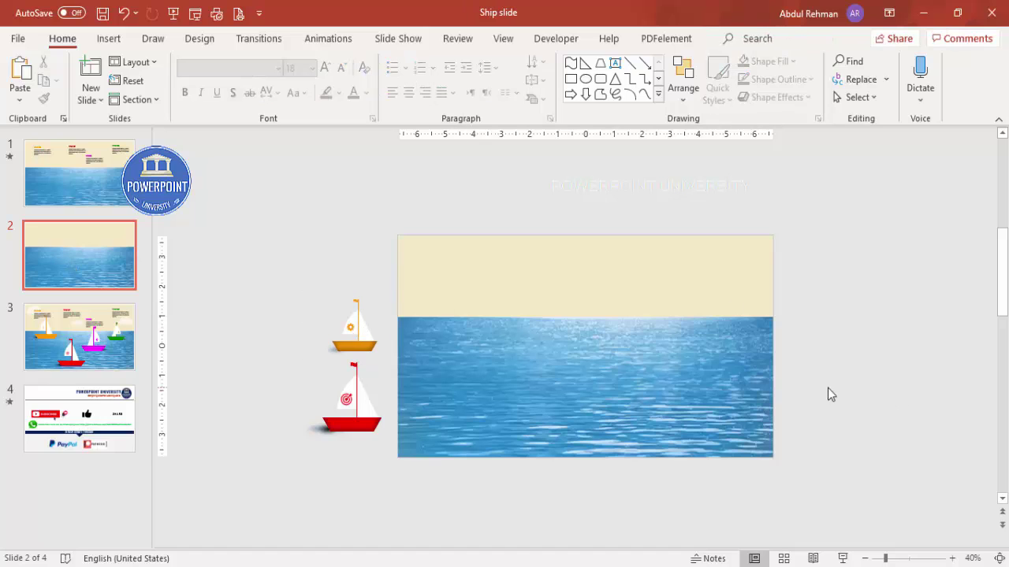
left_click(329, 44)
left_click(719, 65)
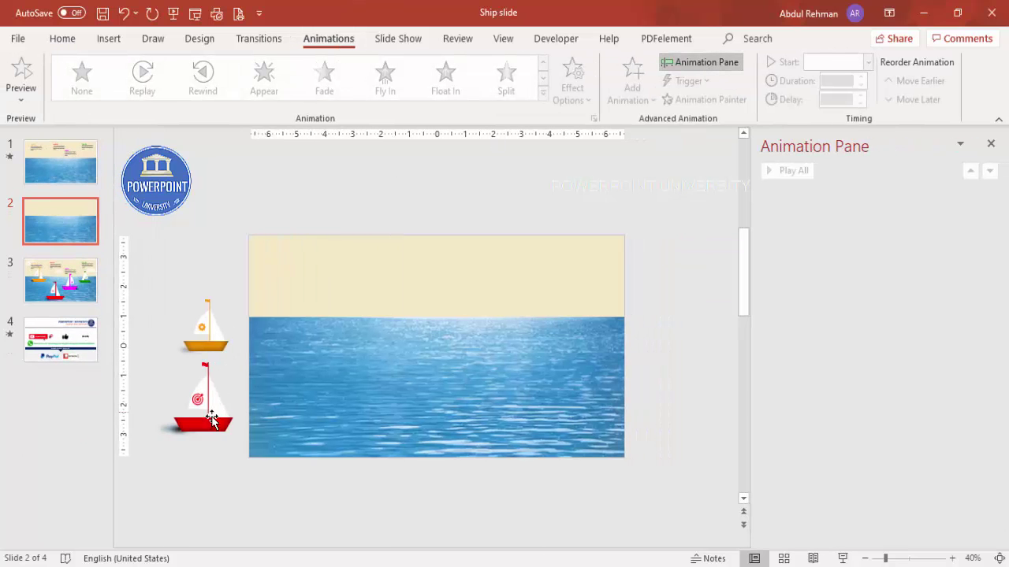
- Add a Right motion path to the red boat, extending its end point to mid-sea
left_click(211, 423)
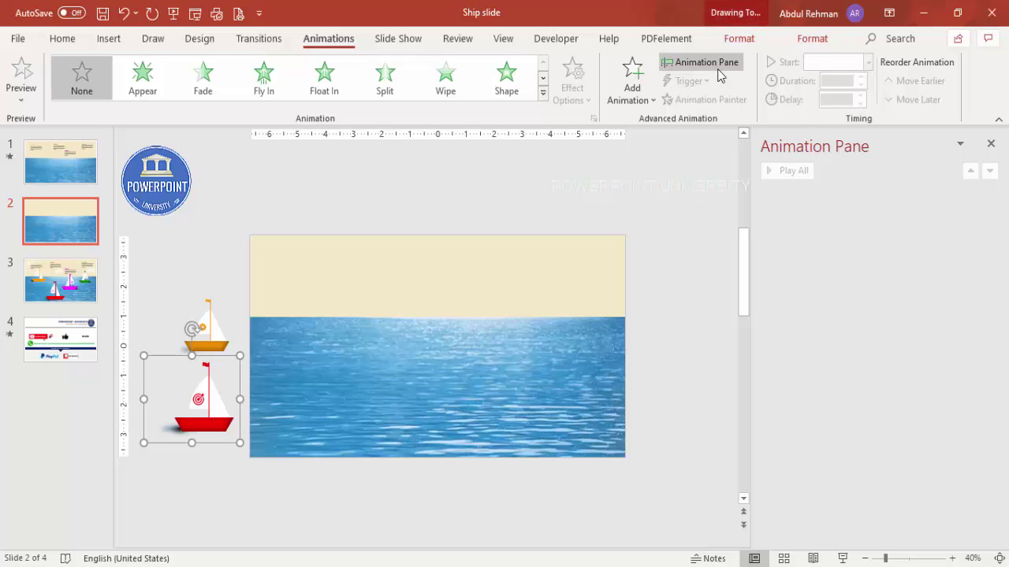
left_click(644, 104)
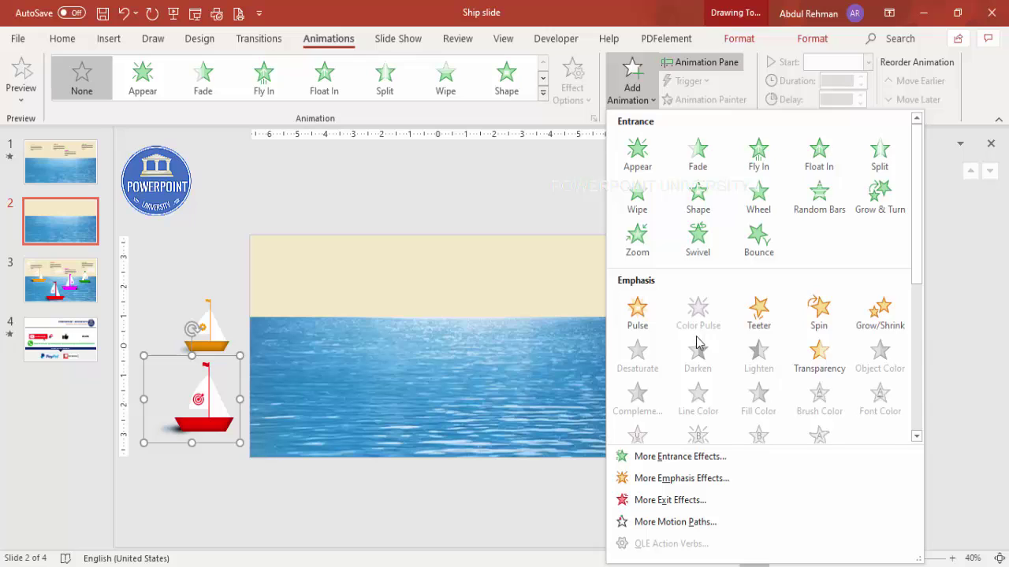
scroll(699, 354, "down", 5)
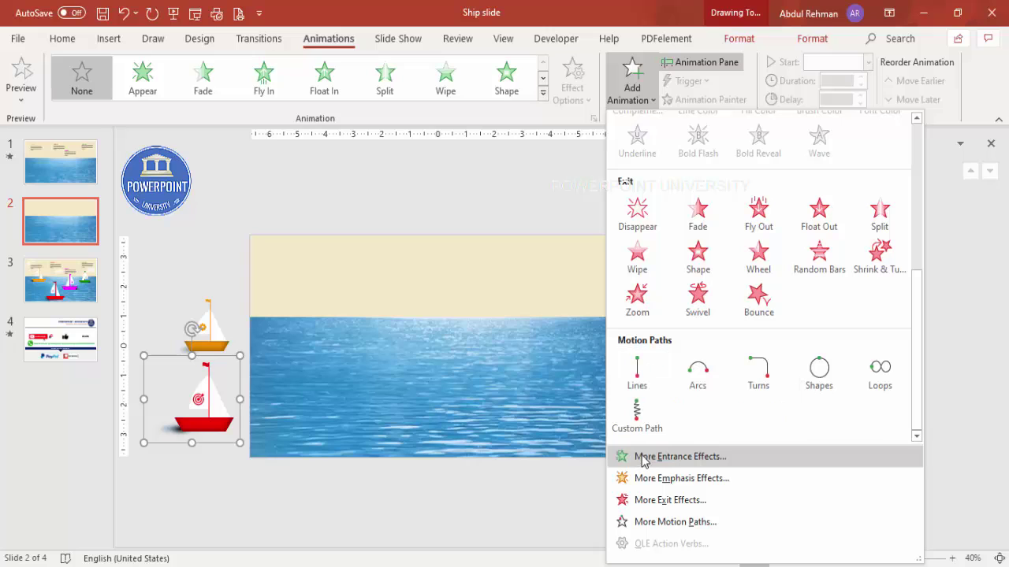
left_click(669, 522)
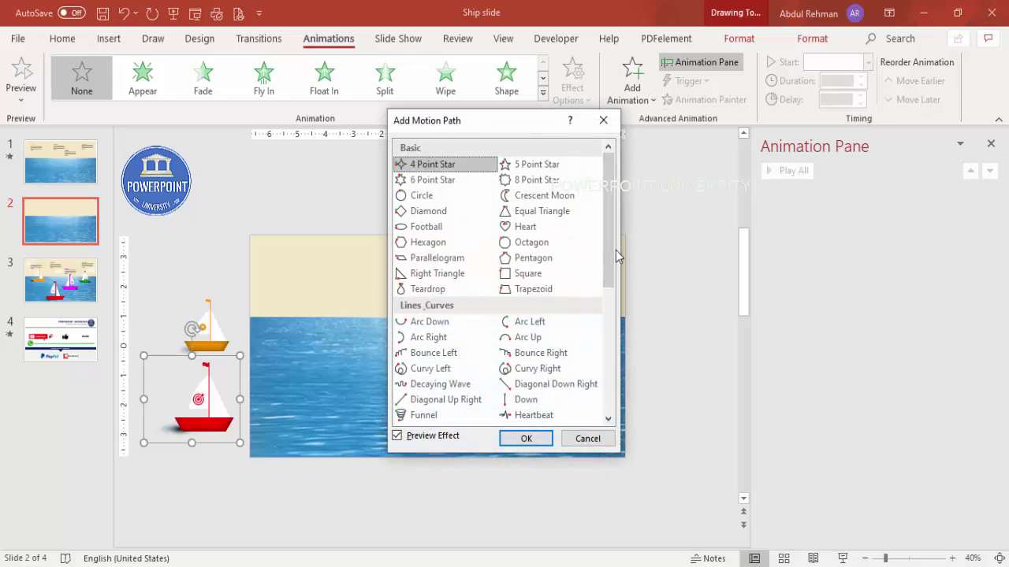
scroll(611, 260, "down", 2)
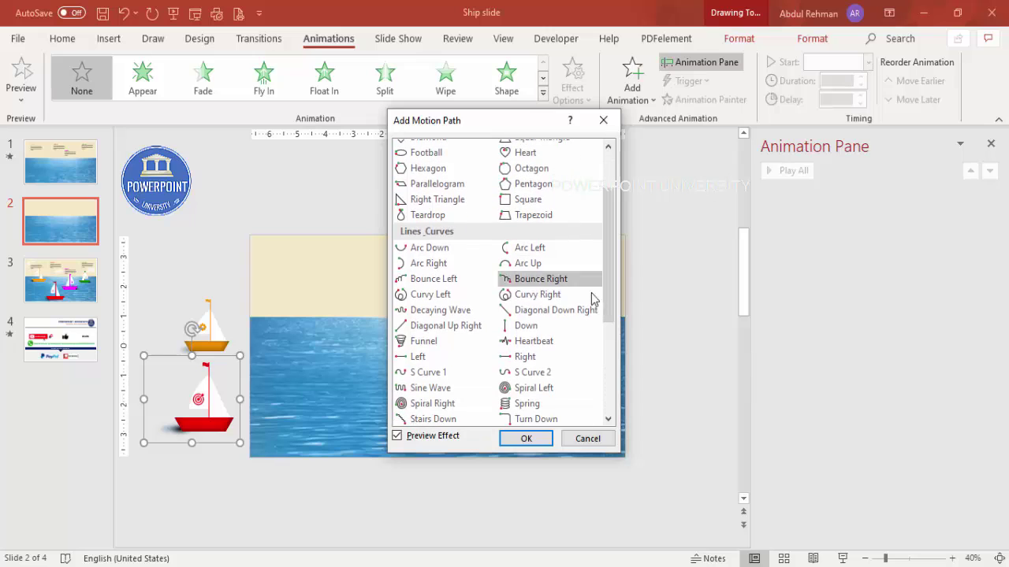
left_click(521, 358)
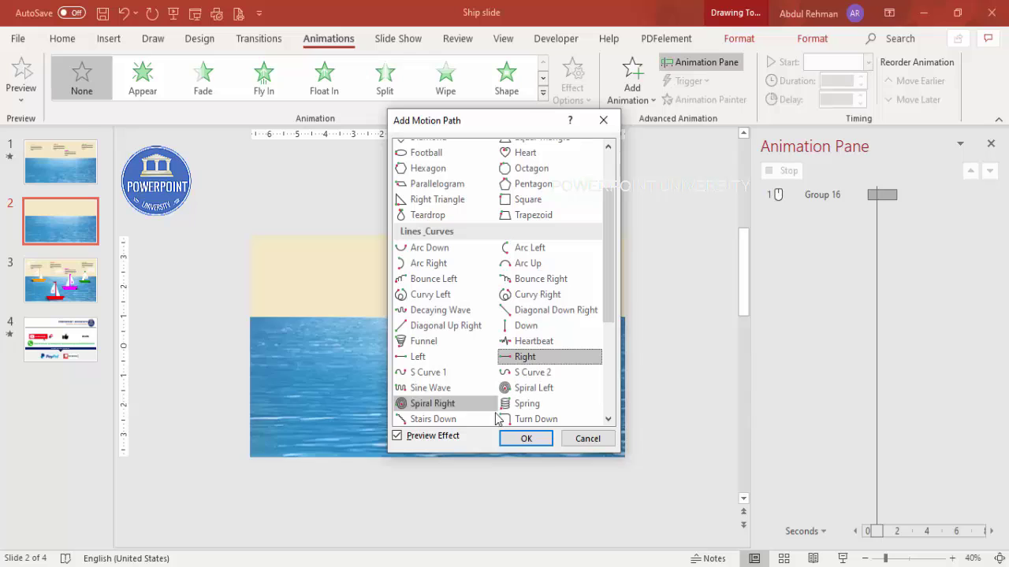
left_click(525, 439)
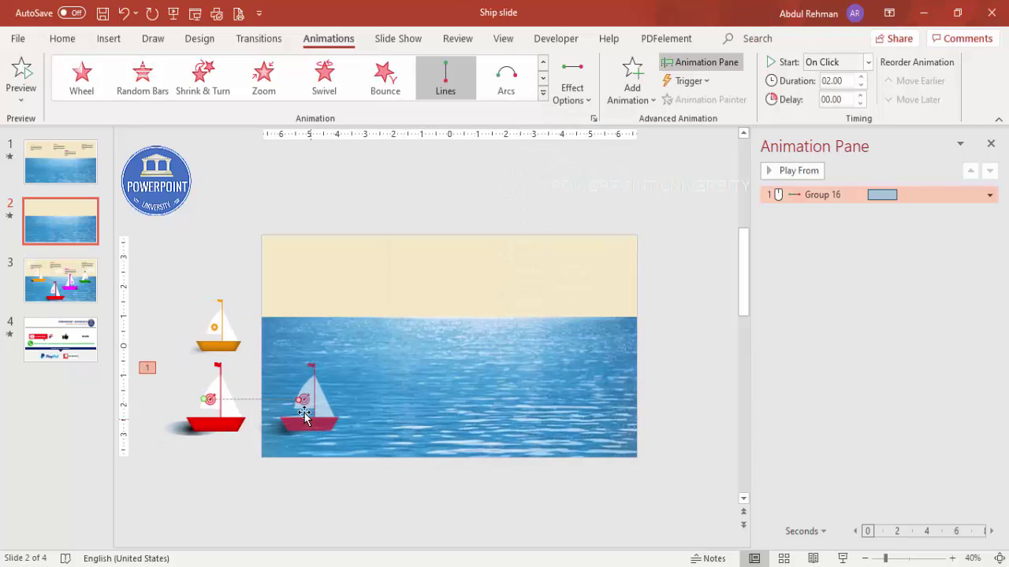
left_click_drag(301, 399, 403, 394)
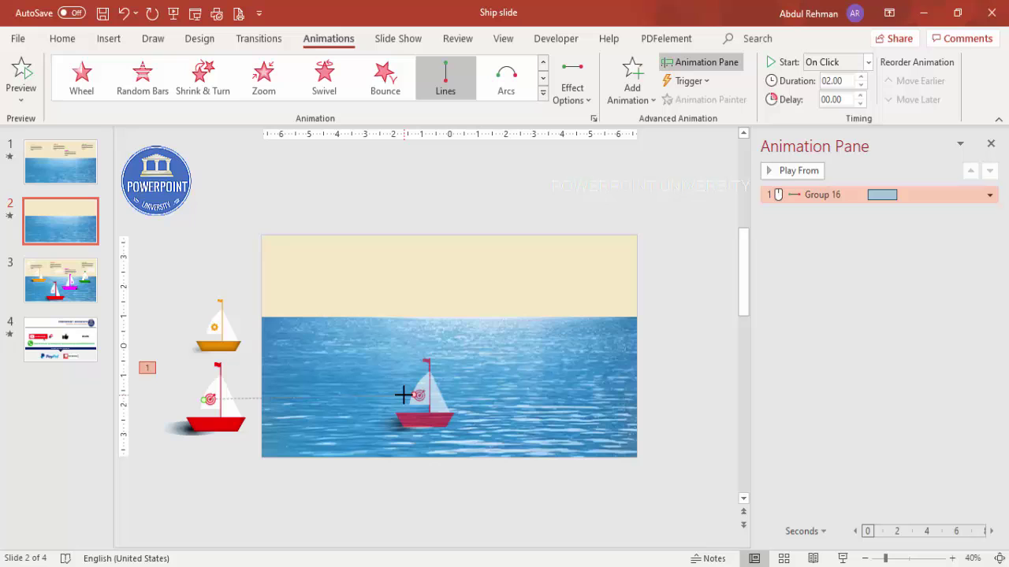
- Set the red boat's path to 0 sec smooth start/end and 5-second (Very Slow) duration
double_click(811, 194)
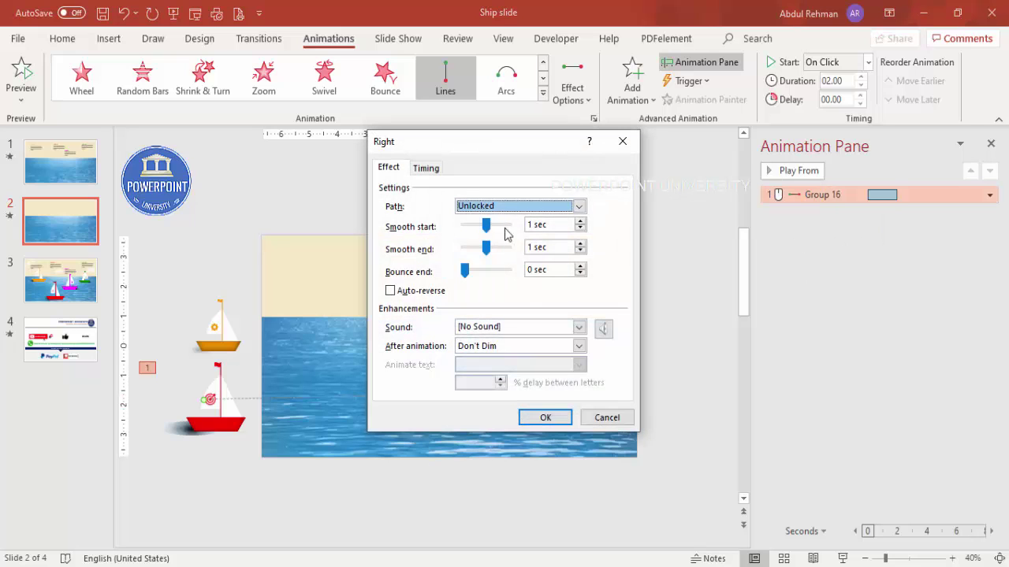
left_click_drag(487, 229, 462, 249)
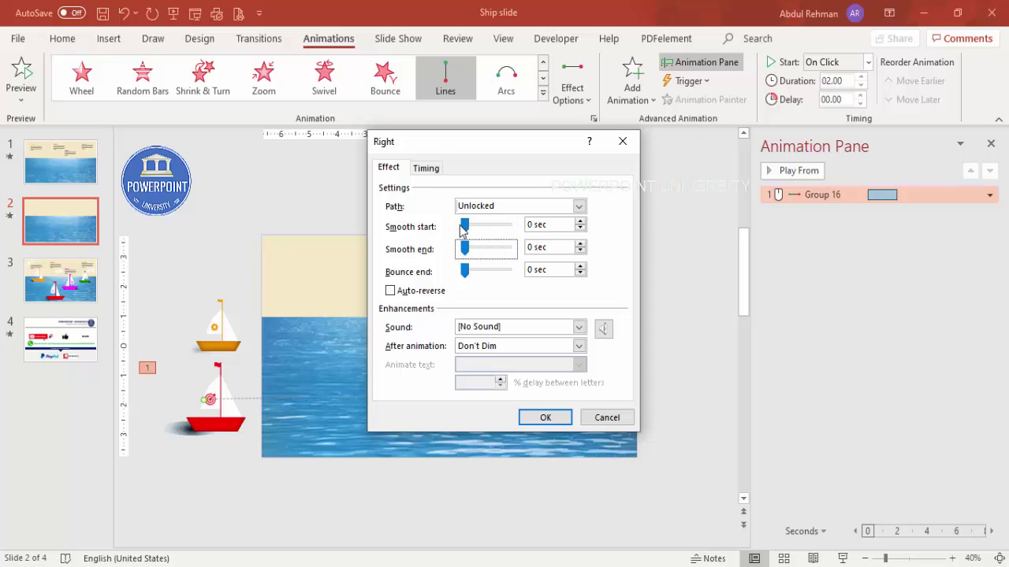
left_click(428, 169)
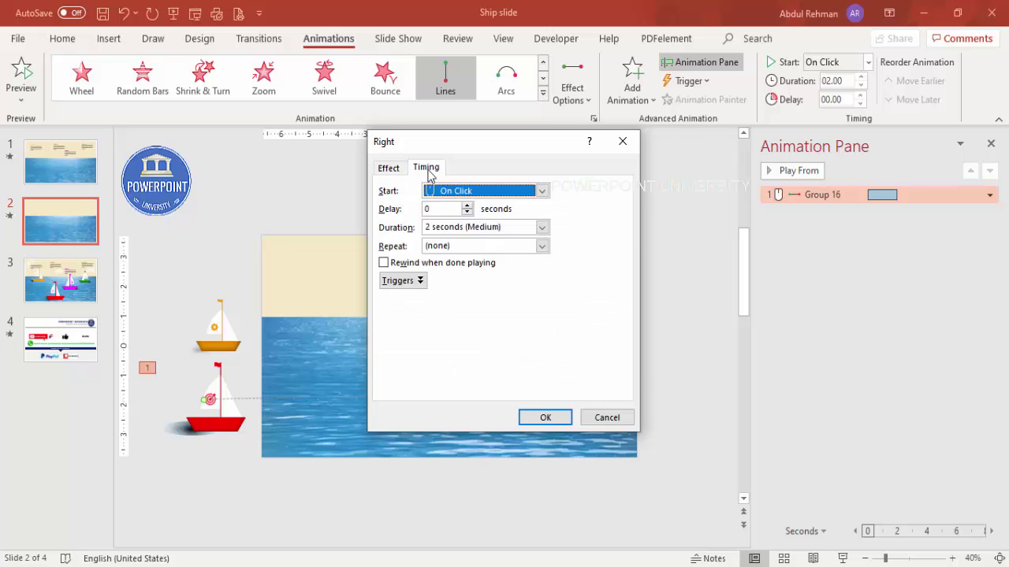
left_click(541, 229)
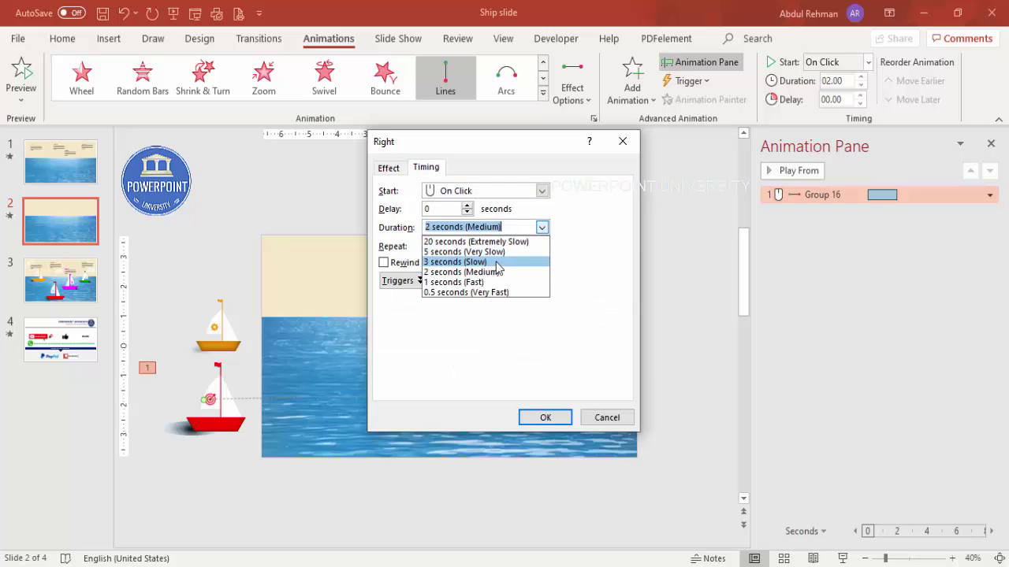
left_click(502, 252)
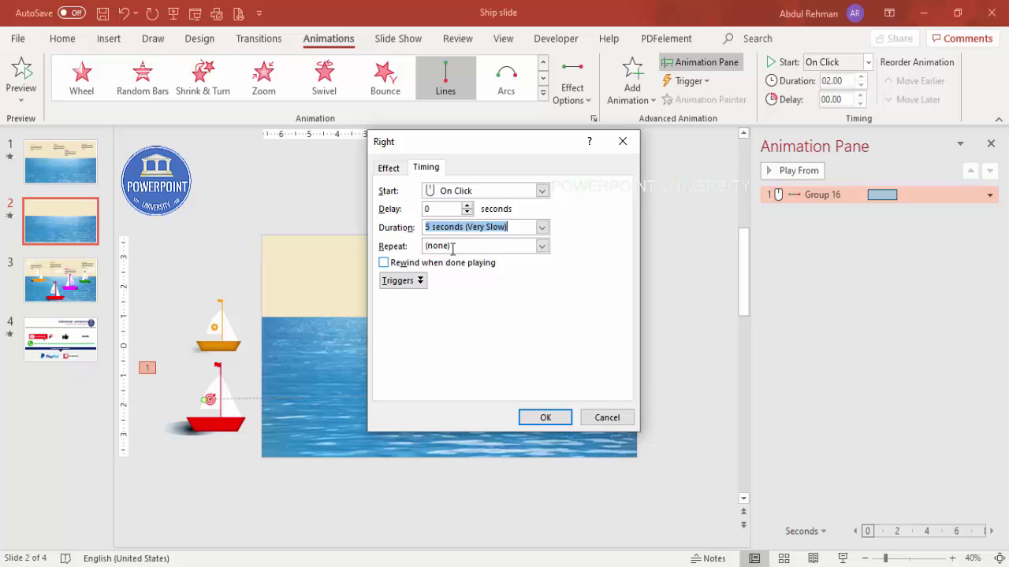
left_click(386, 167)
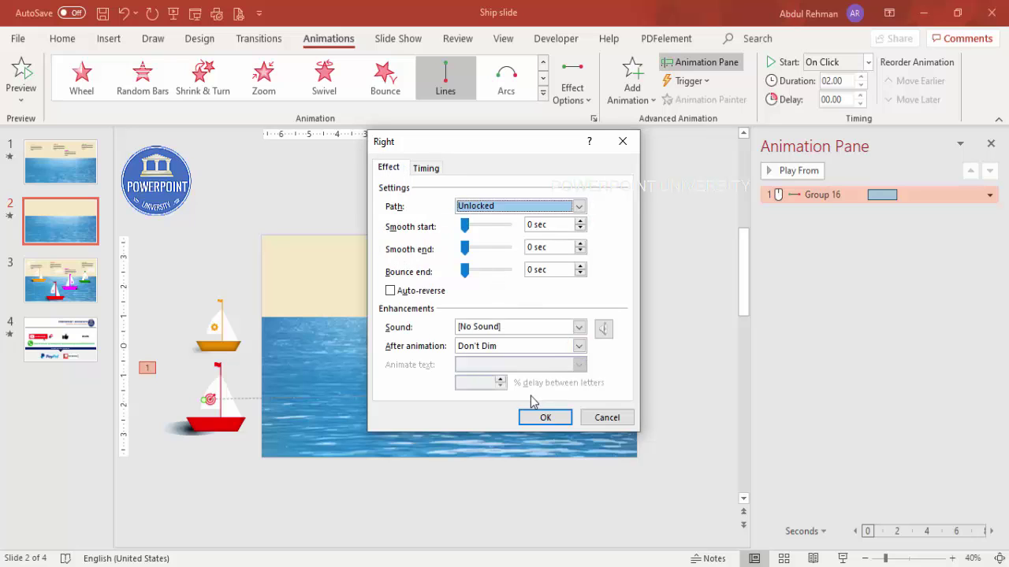
left_click(546, 420)
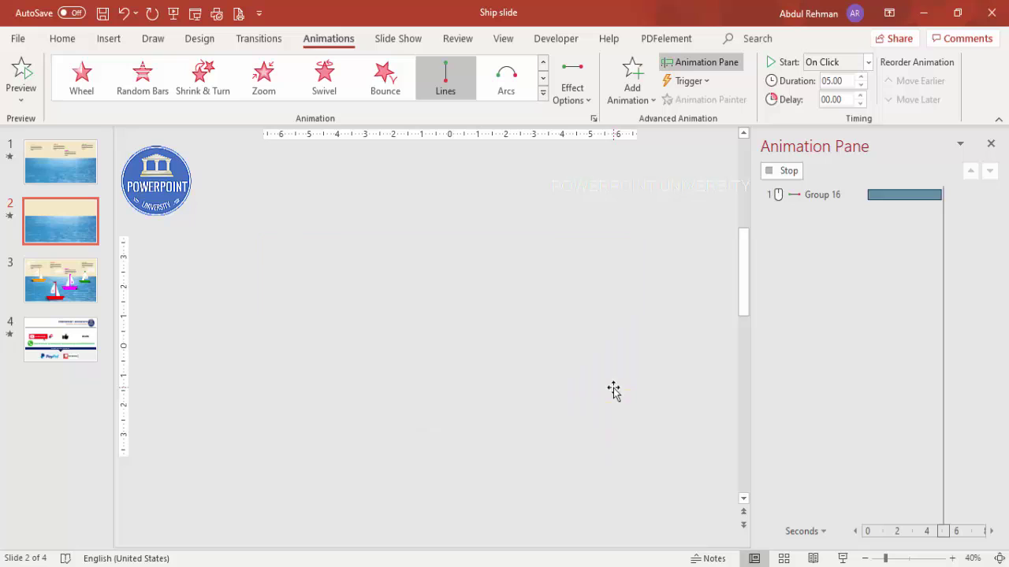
left_click(678, 343)
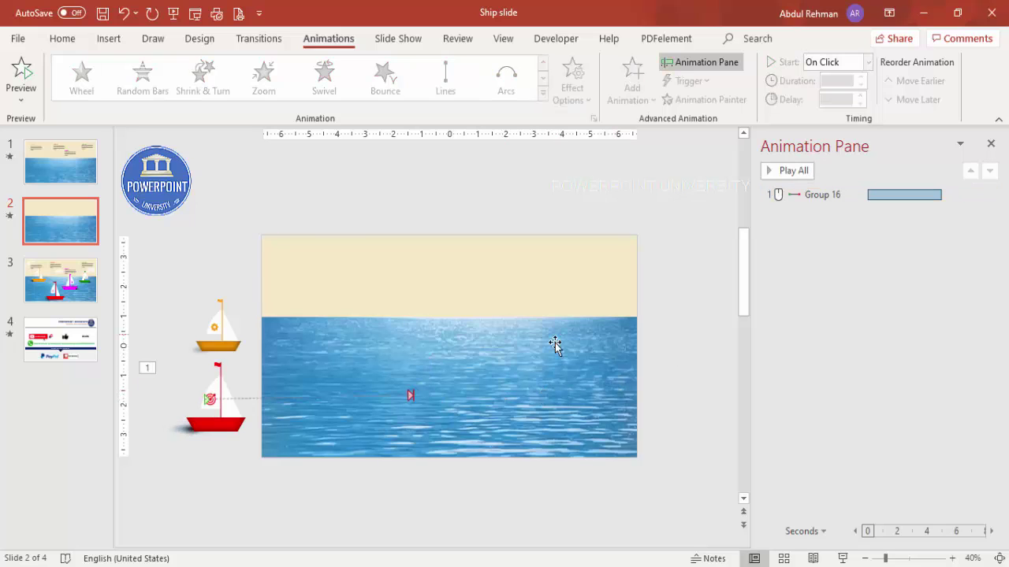
- Add a Teeter emphasis effect to the red sailboat
left_click(226, 423)
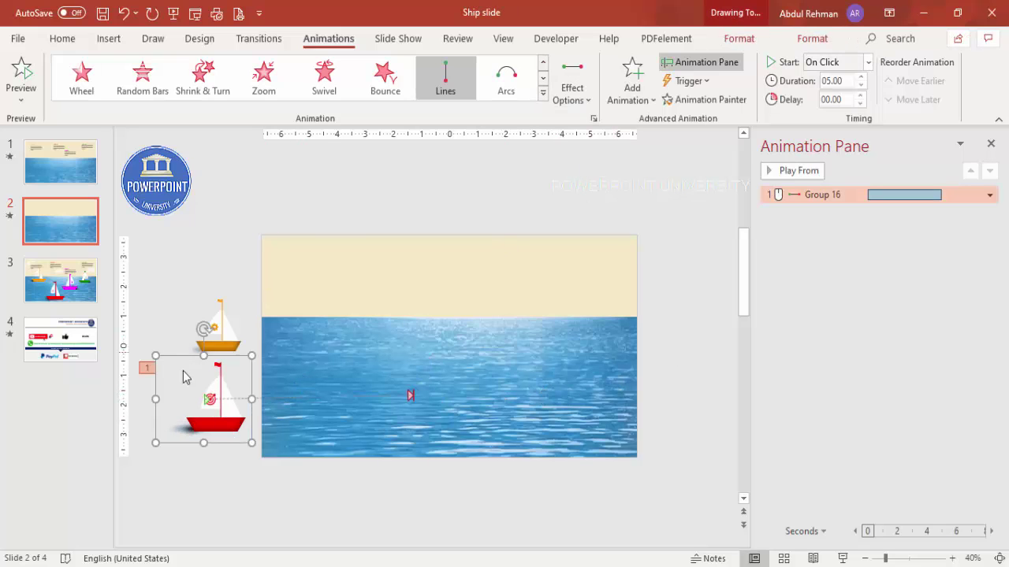
left_click(632, 95)
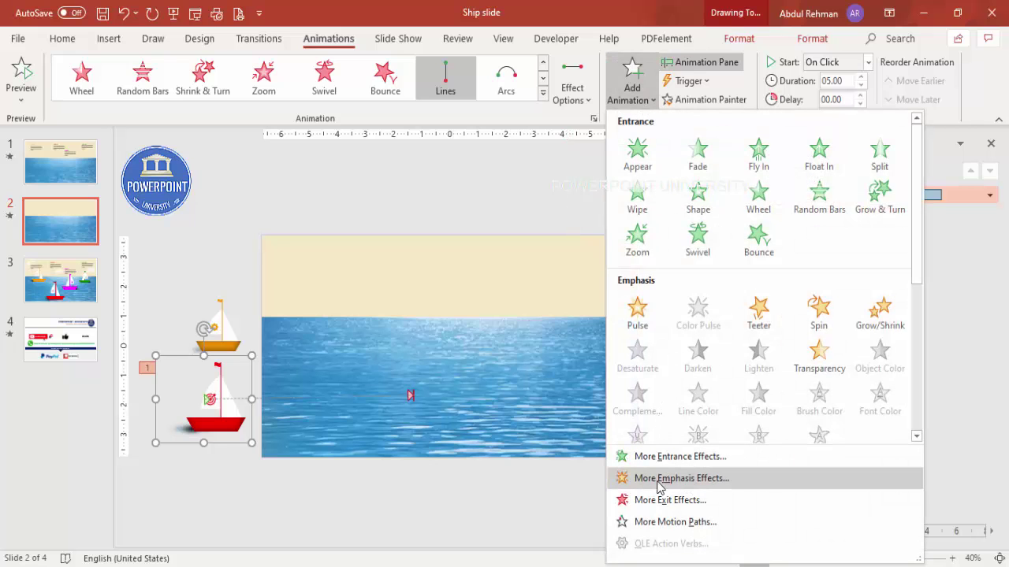
left_click(709, 482)
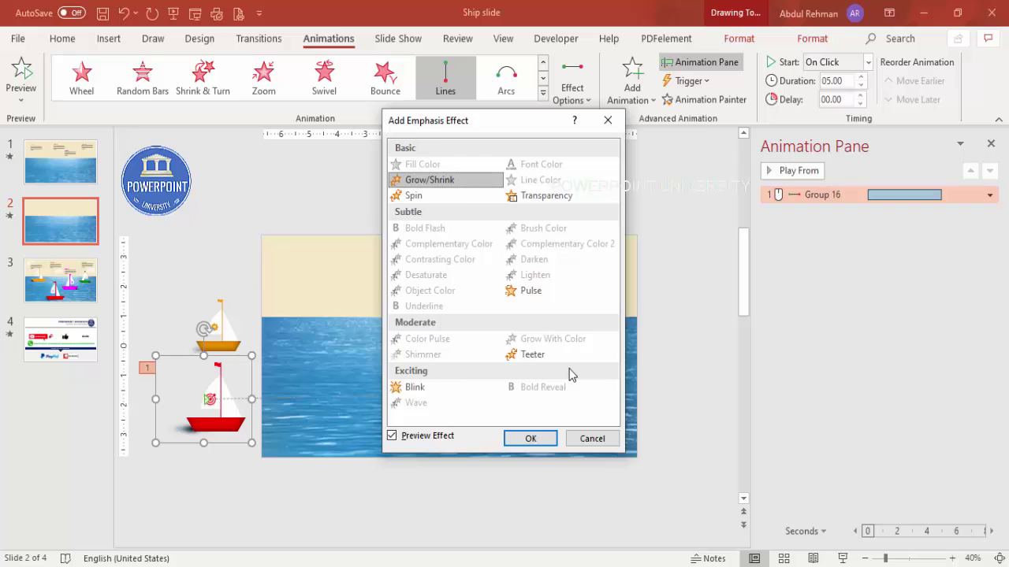
left_click(534, 355)
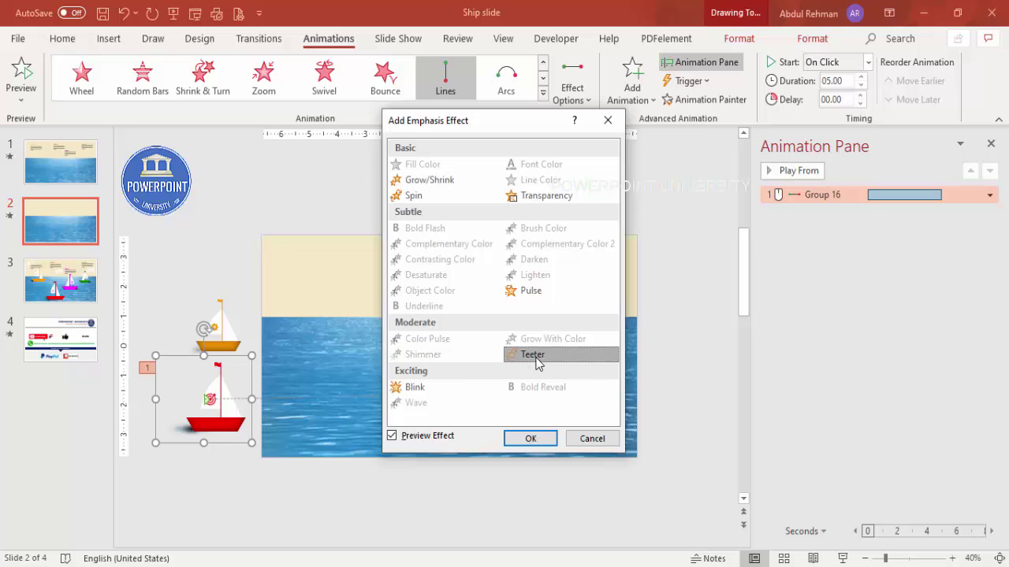
left_click(531, 440)
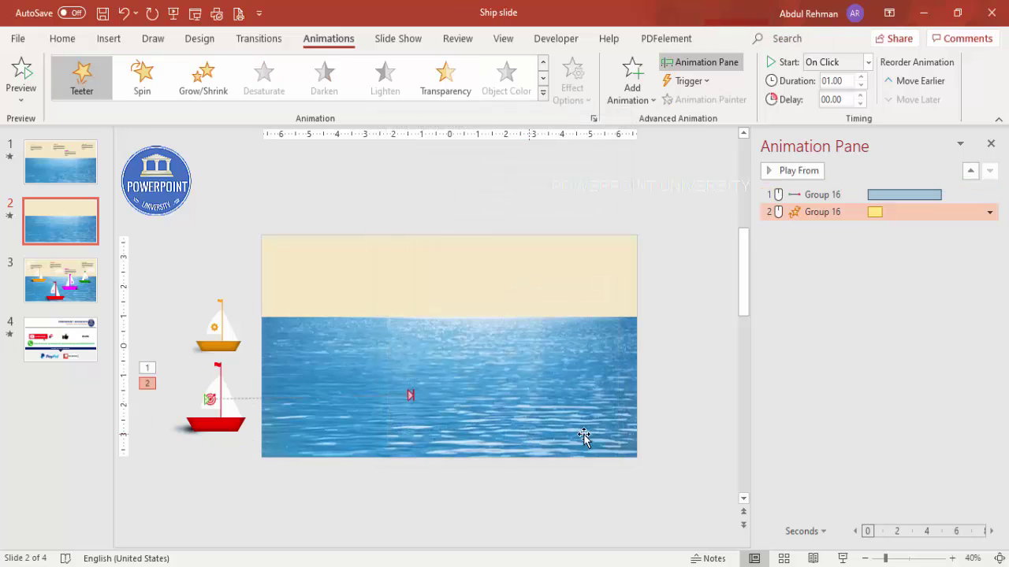
- Give Teeter a 5-second (Very Slow) duration, repeating Until End of Slide
double_click(809, 211)
left_click(427, 194)
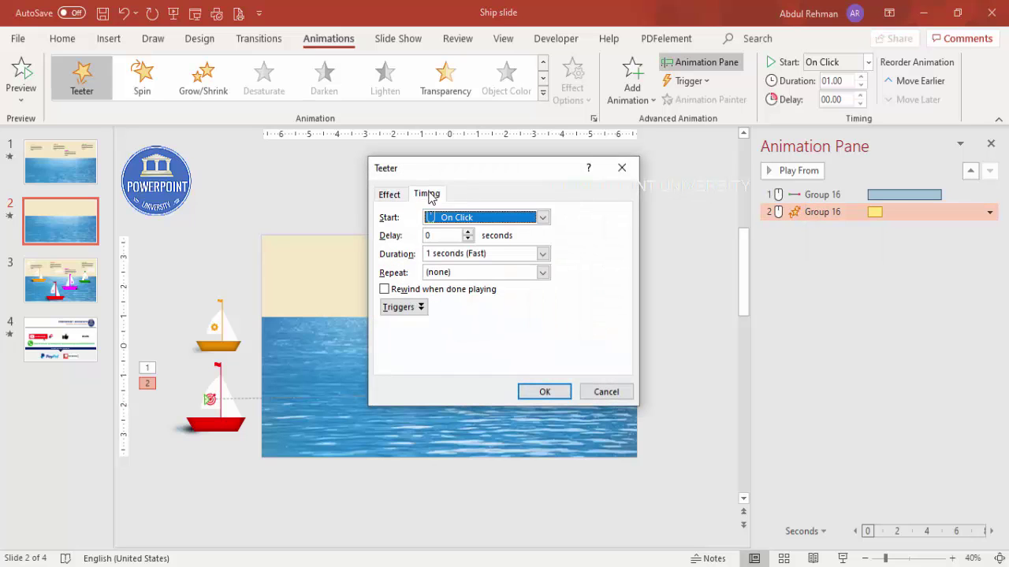
left_click(542, 254)
left_click(508, 278)
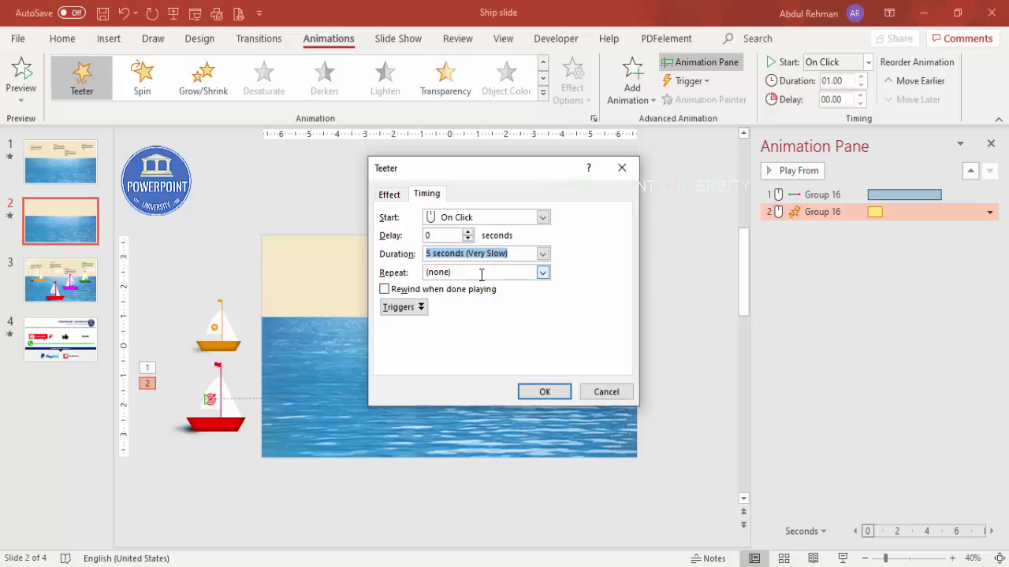
left_click(542, 273)
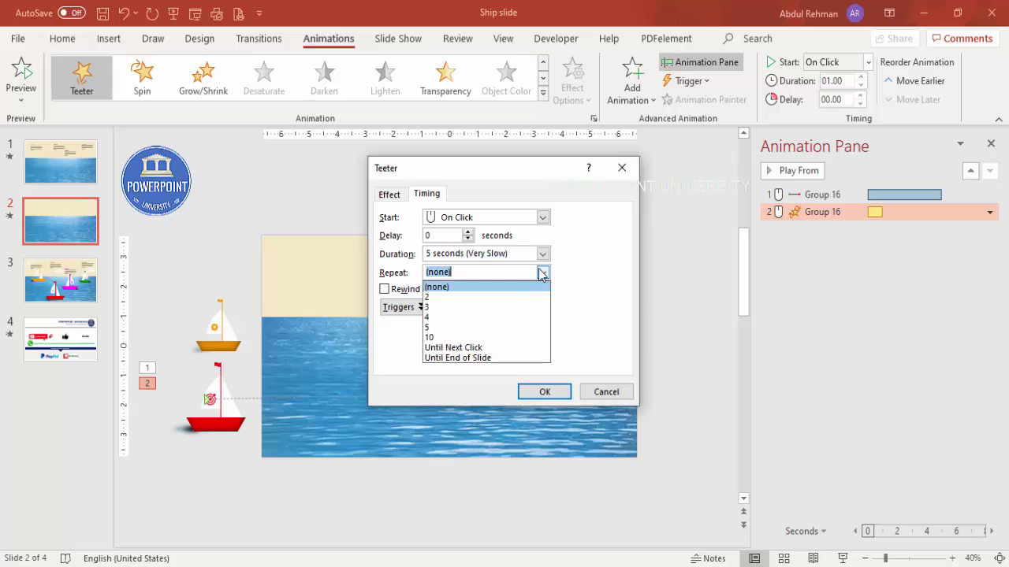
left_click(477, 363)
left_click(543, 391)
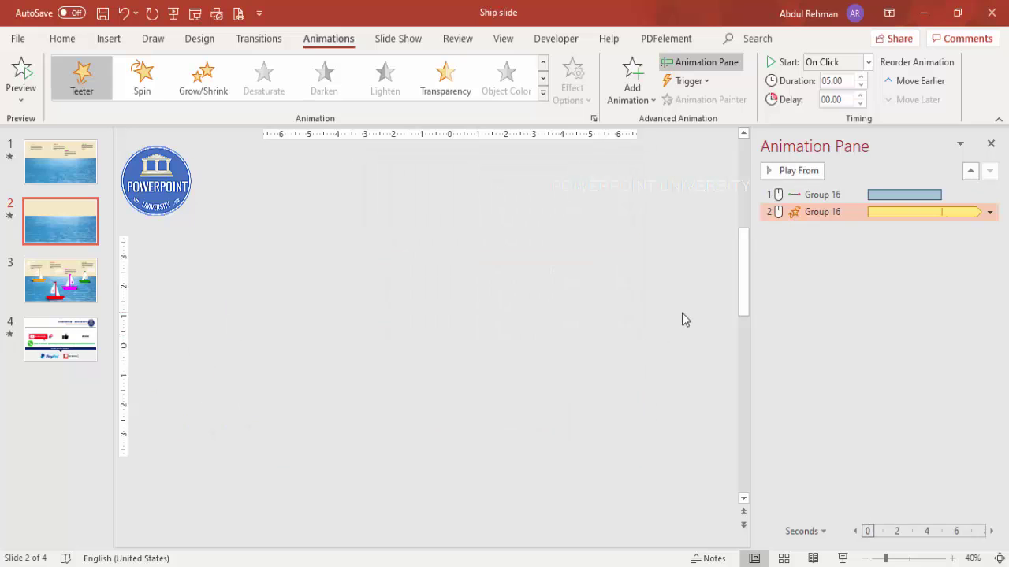
- Set Teeter to start With Previous and preview the slide's animations
left_click(867, 67)
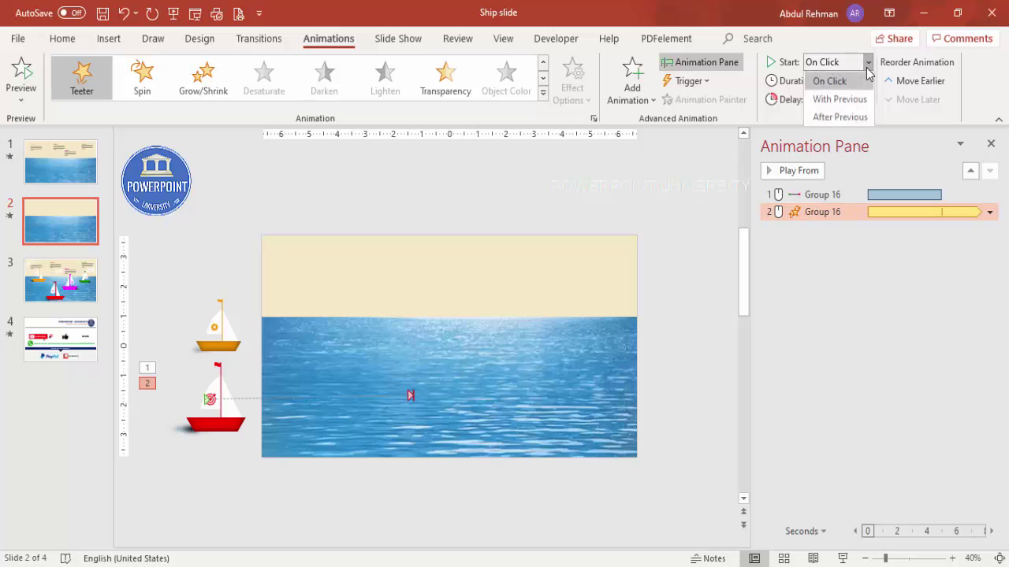
left_click(840, 99)
left_click(707, 206)
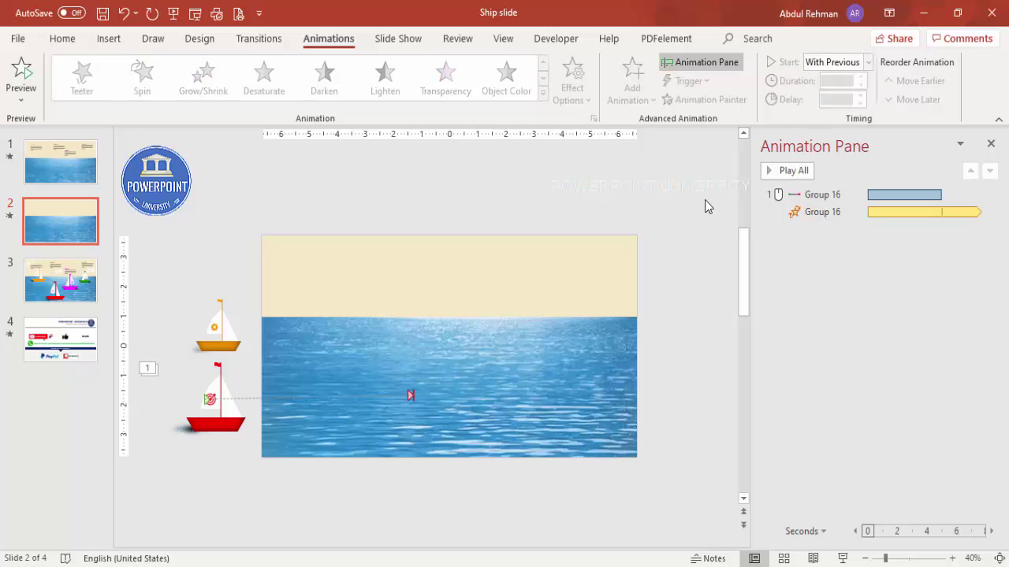
left_click(791, 171)
- Add a 'TITLE 01' text box in the sky and colour it red
left_click(108, 38)
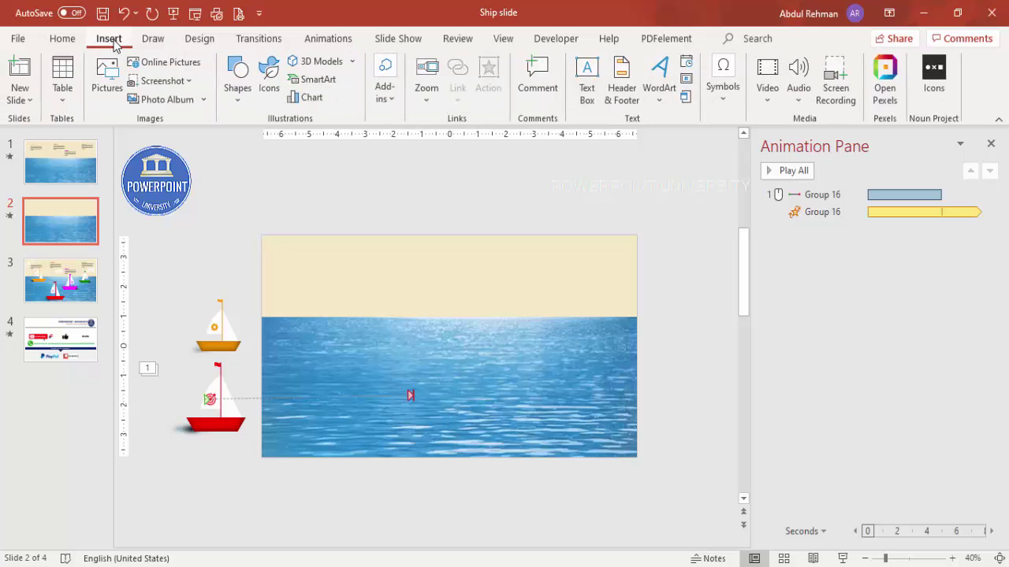
left_click(586, 79)
left_click_drag(457, 283, 469, 283)
type("Th")
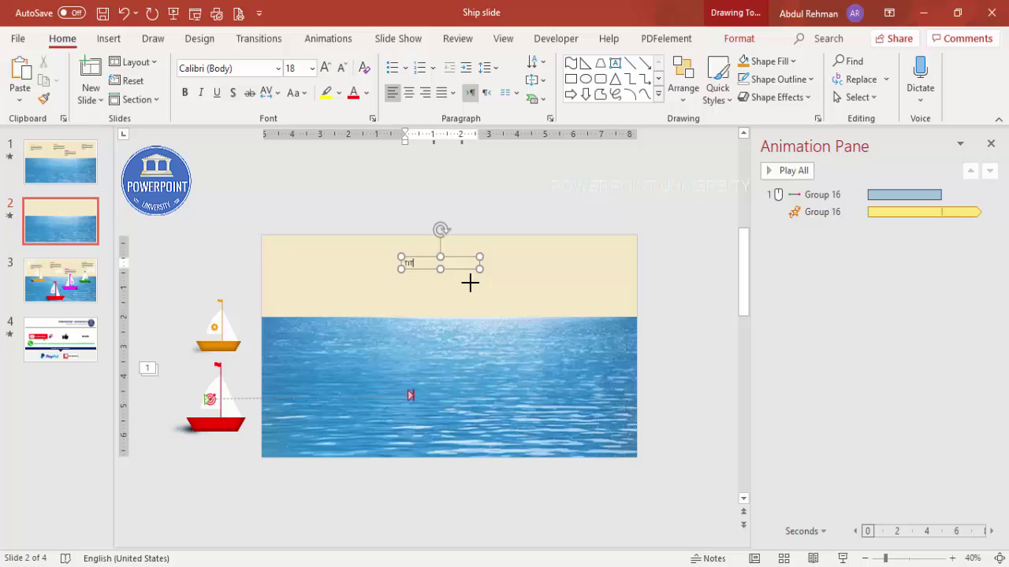
type("TLE 01")
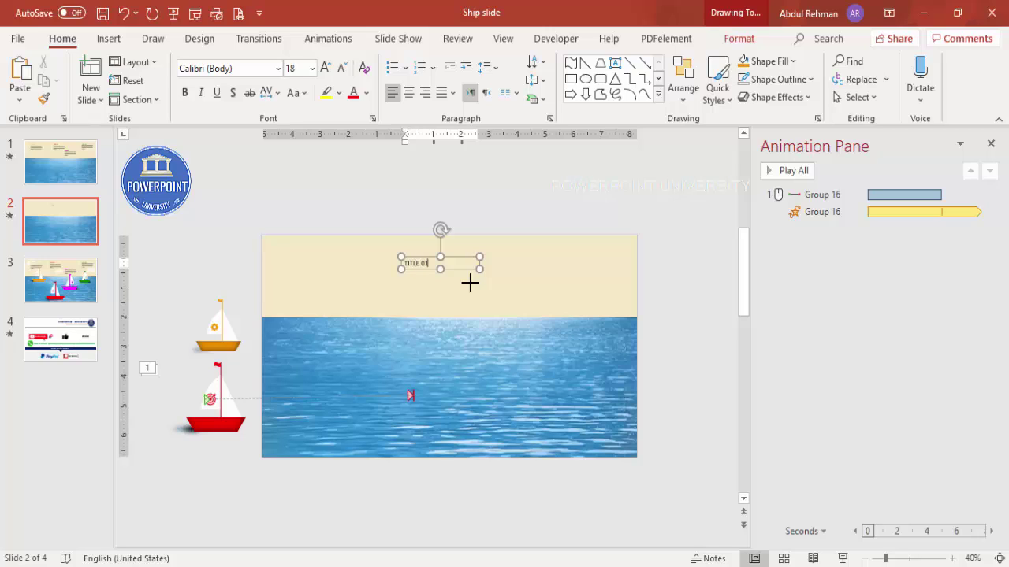
left_click(459, 260)
left_click(353, 92)
left_click(311, 197)
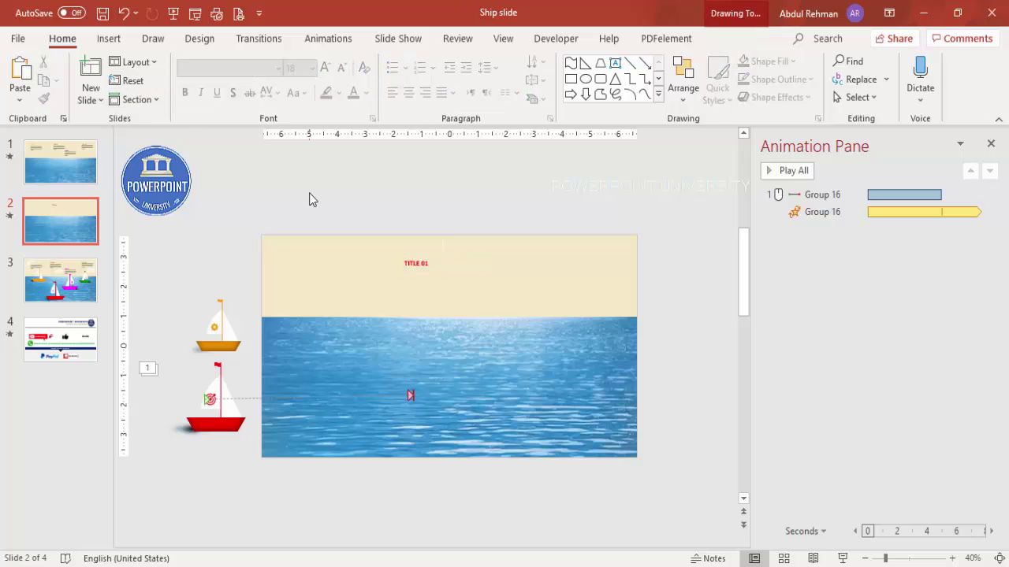
- Add a second text box below reading 'Add your detail text here'
left_click(109, 39)
left_click(586, 79)
left_click_drag(402, 269, 468, 300)
type("Add your detail text here")
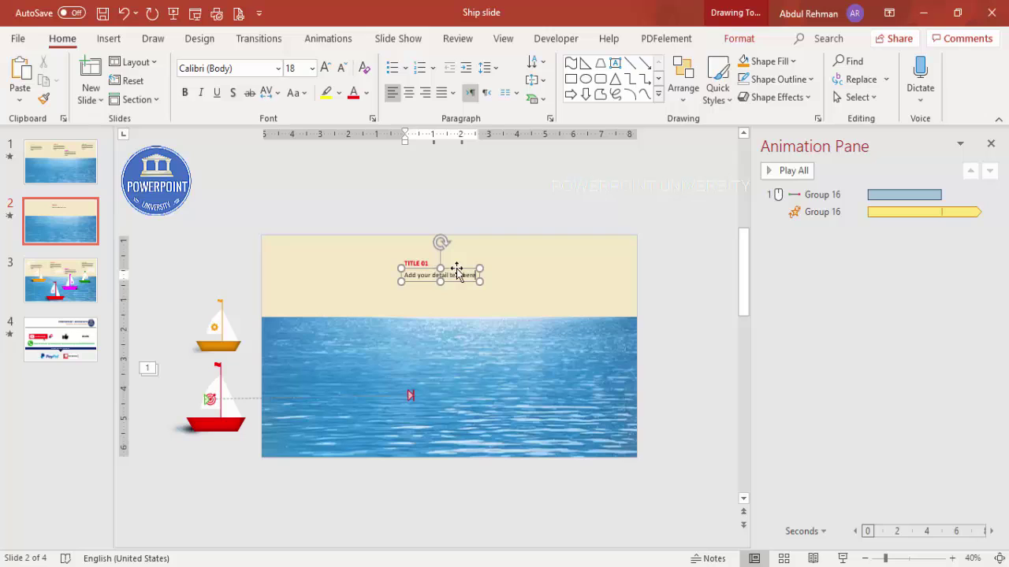
- Make the detail text dark, shrink it to 12 pt, and narrow its box so it wraps
left_click(457, 274)
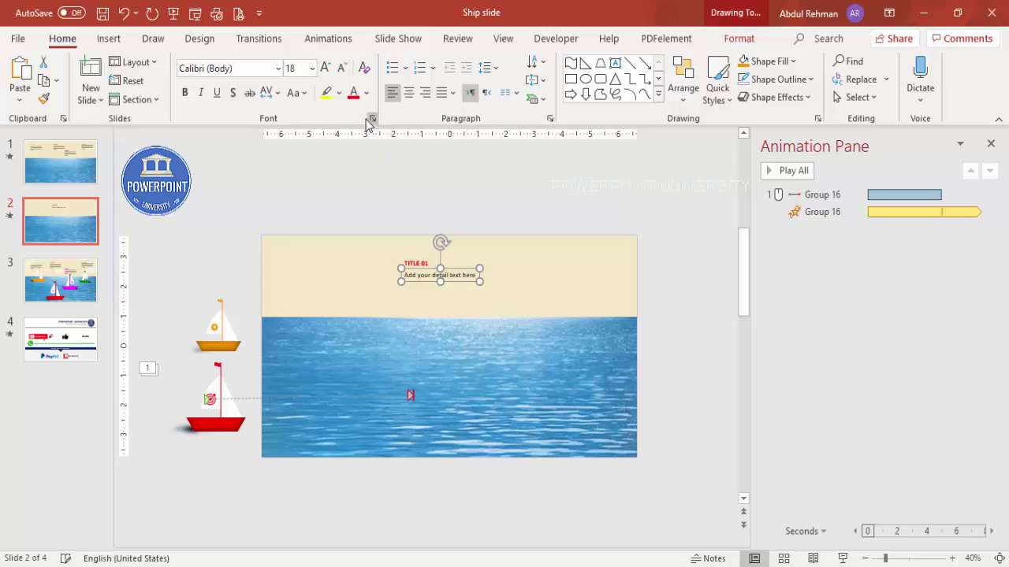
left_click(366, 93)
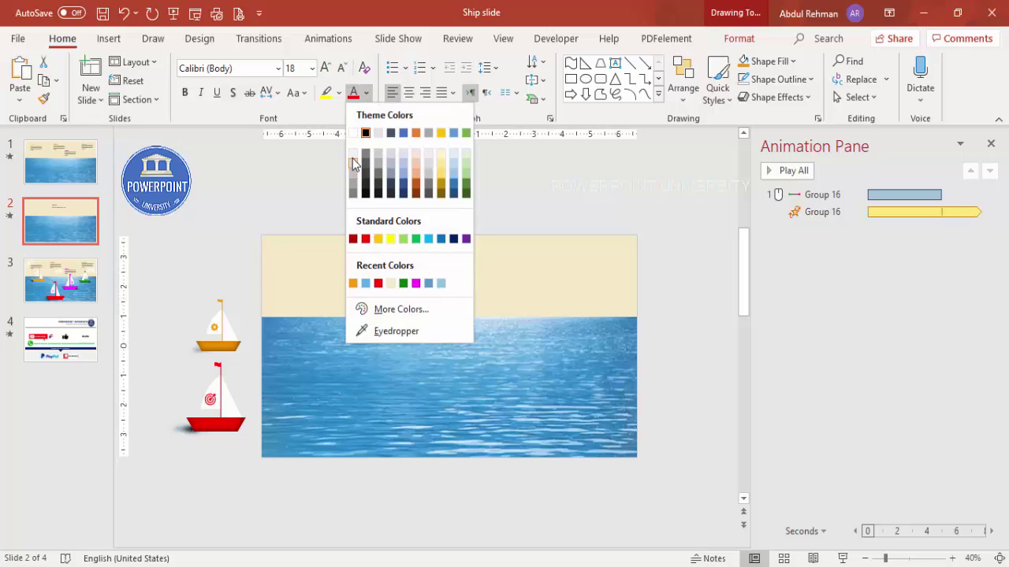
left_click(352, 155)
left_click(366, 93)
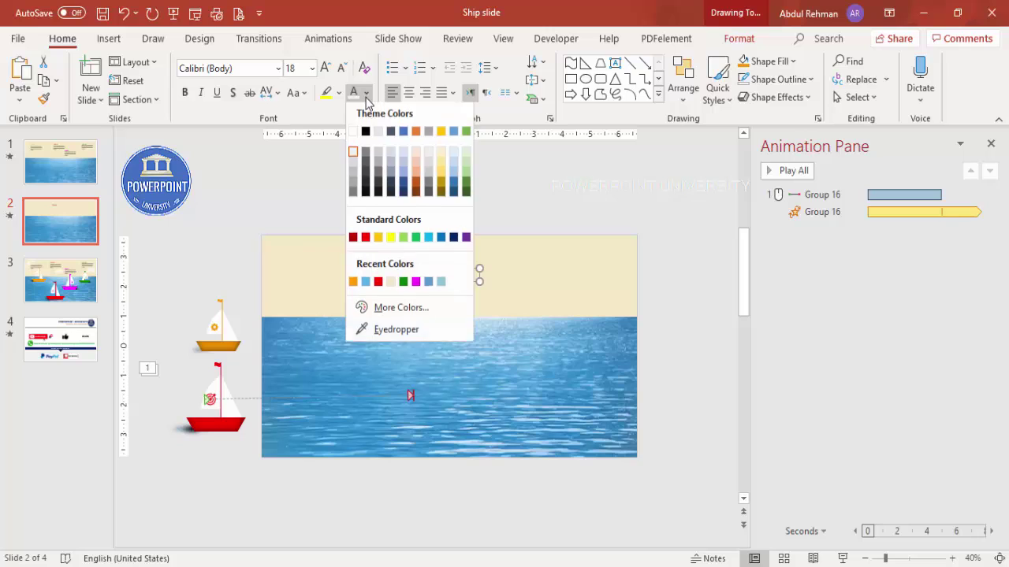
left_click(365, 181)
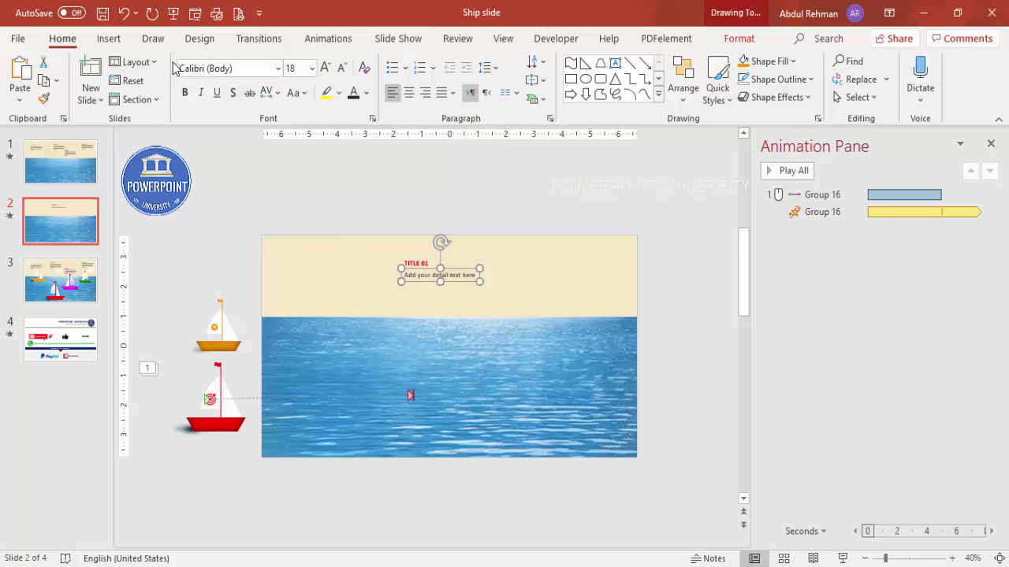
left_click(341, 68)
left_click(341, 69)
left_click(341, 68)
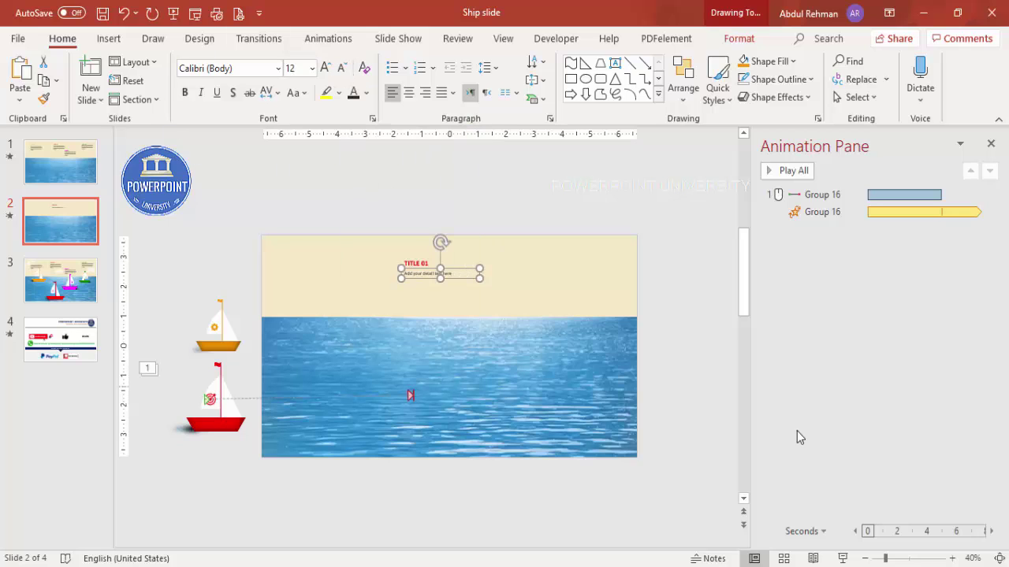
left_click_drag(480, 273, 447, 276)
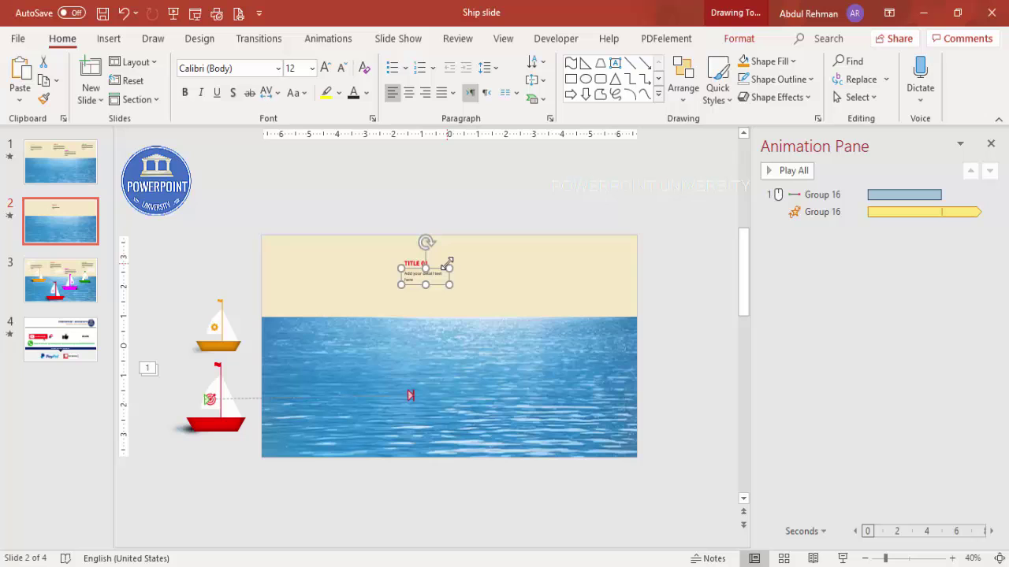
left_click_drag(448, 265, 447, 262)
left_click_drag(383, 213, 477, 331)
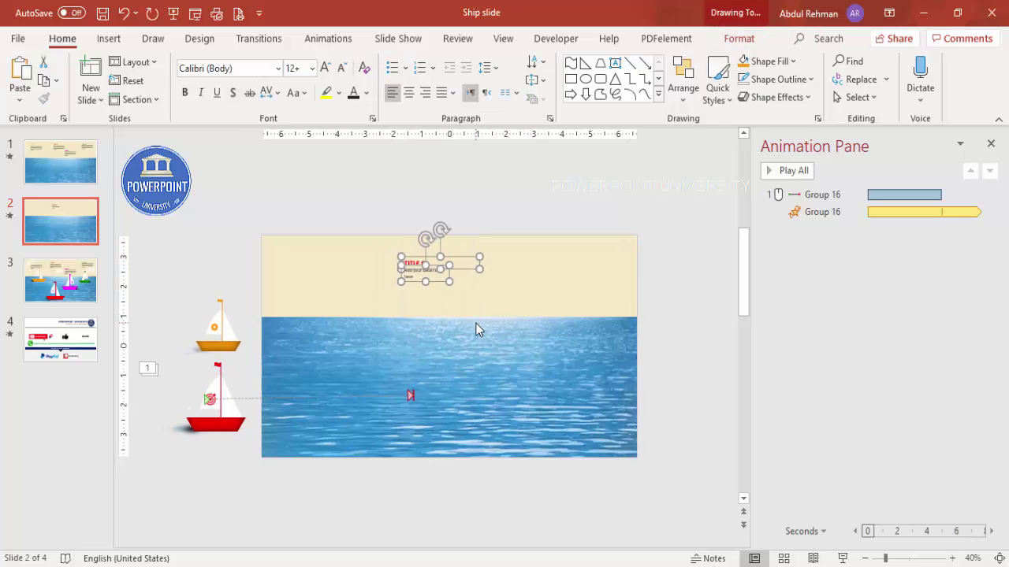
- Group the TITLE 01 and detail text boxes with Ctrl+G
key("ctrl+g")
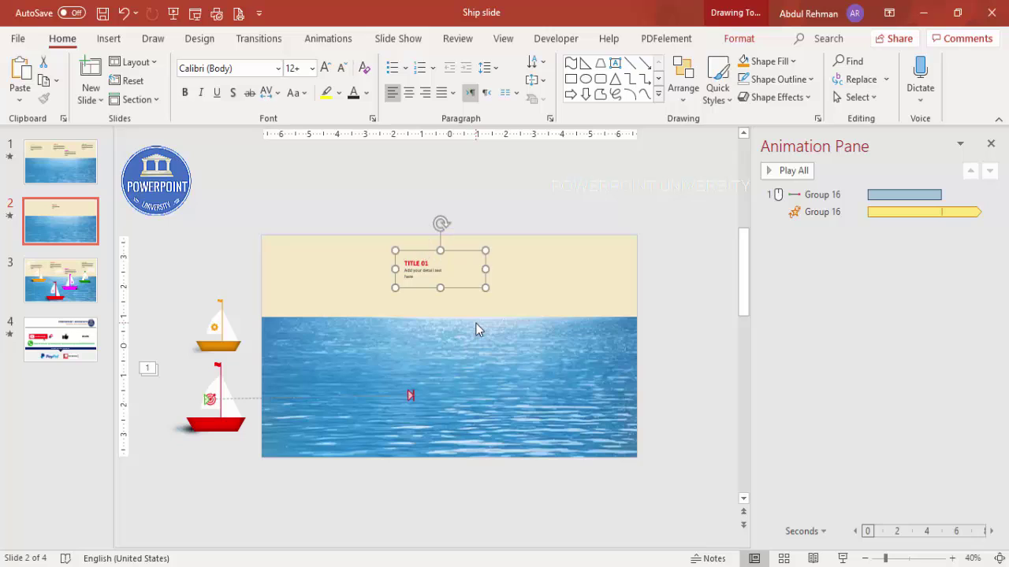
left_click(501, 187)
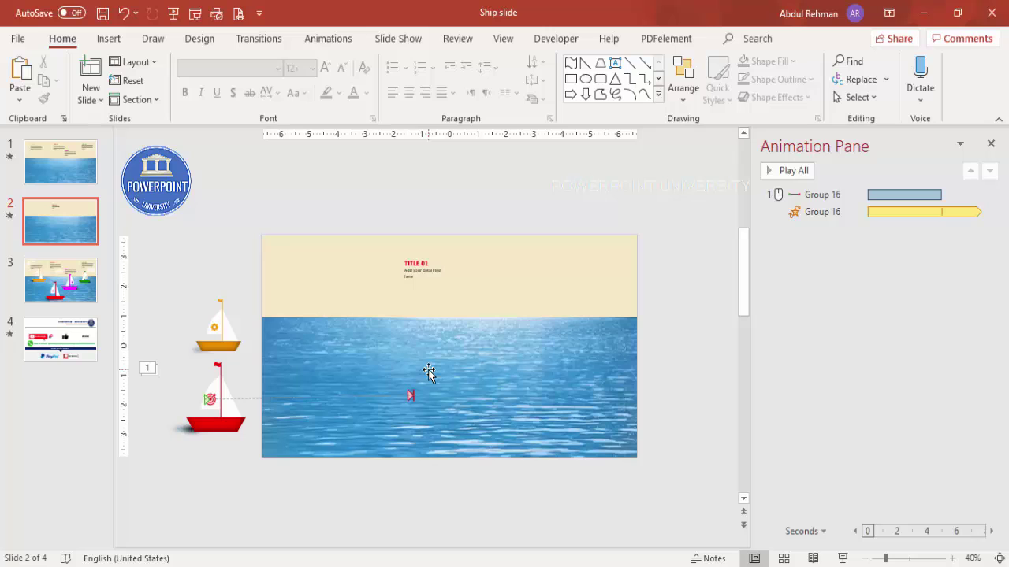
left_click(431, 256)
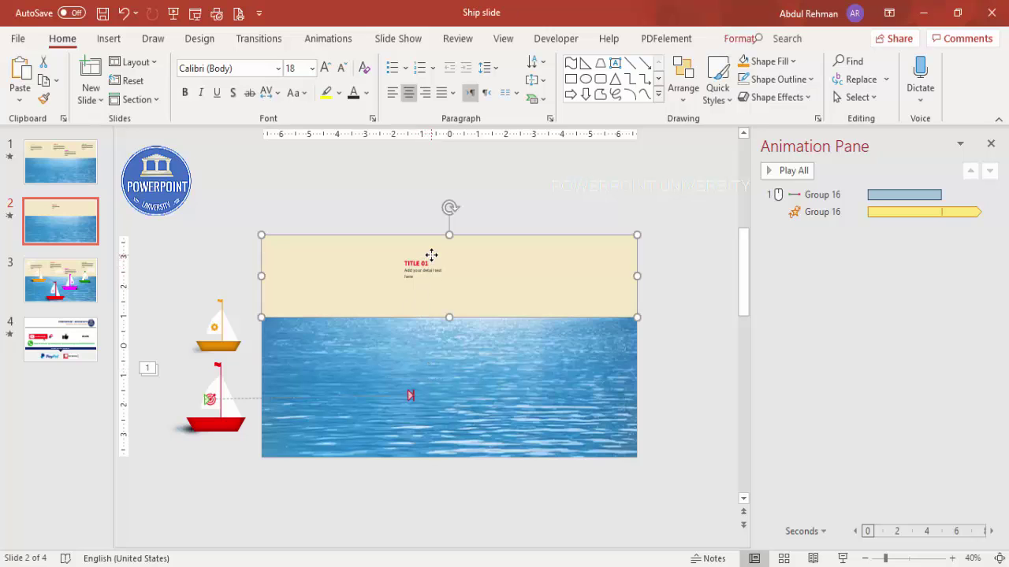
left_click(427, 252)
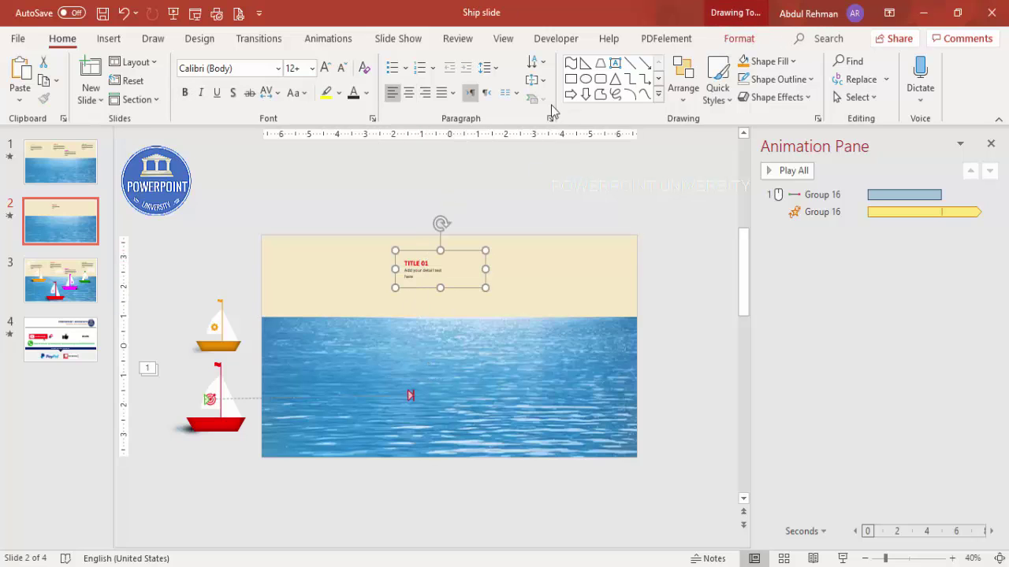
- Apply the Stretch entrance effect to the text group
left_click(327, 39)
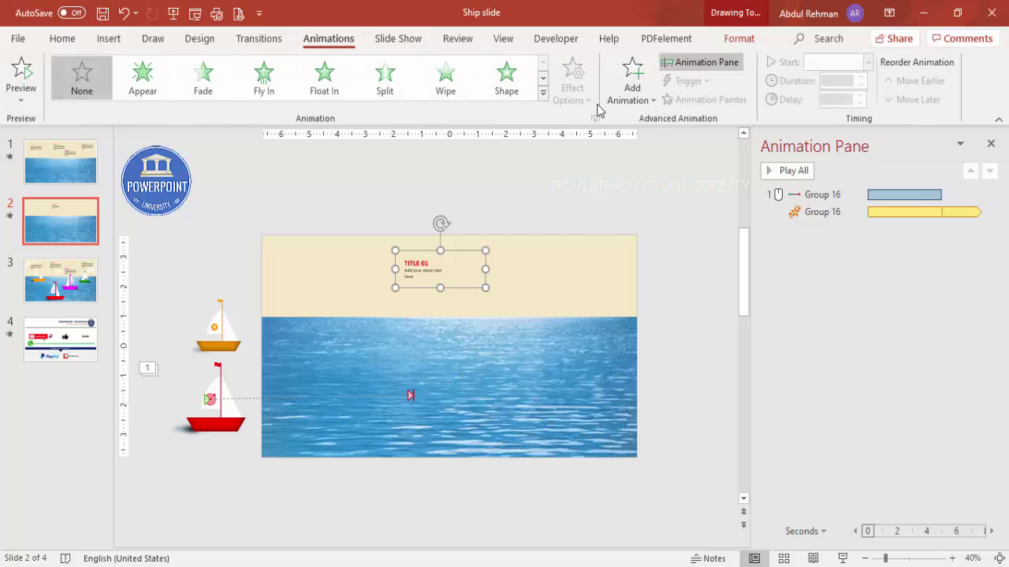
left_click(632, 83)
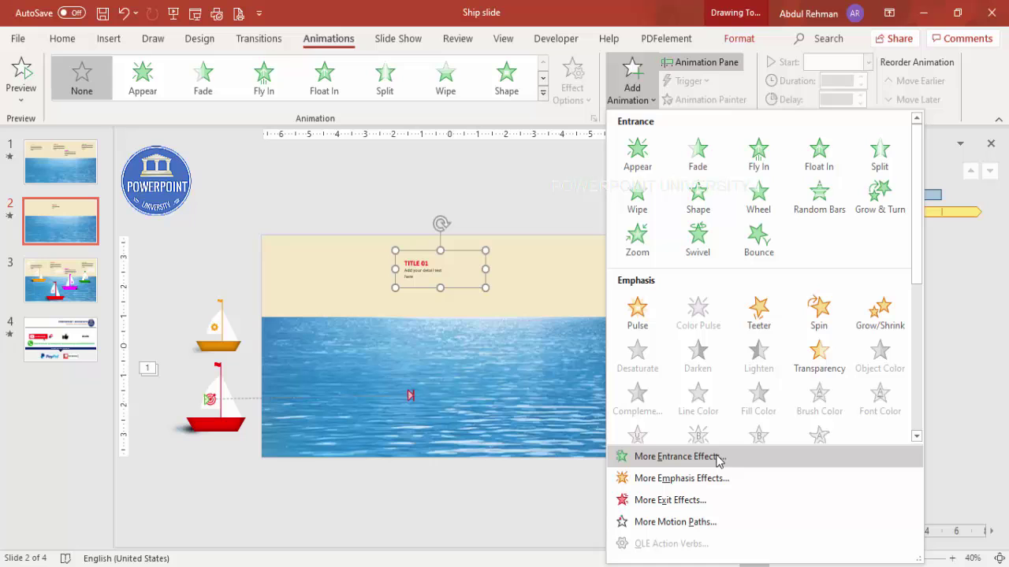
left_click(676, 462)
scroll(473, 315, "down", 1)
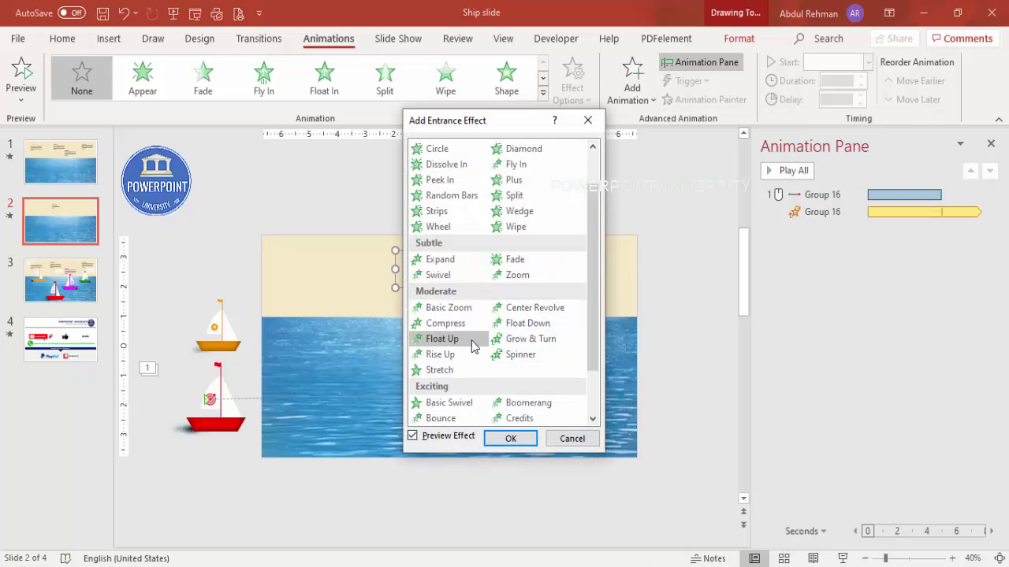
left_click(446, 370)
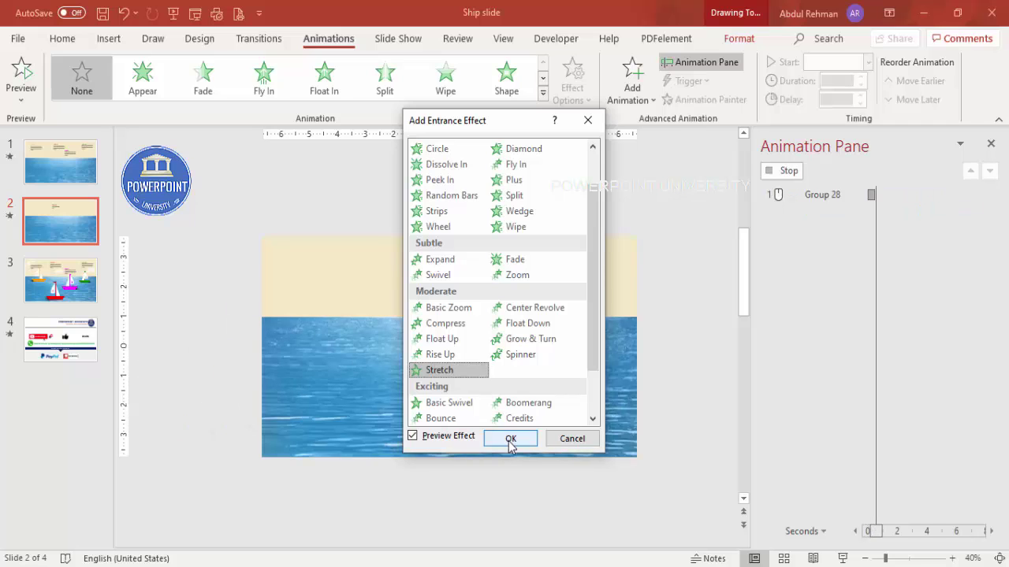
left_click(510, 439)
left_click(576, 84)
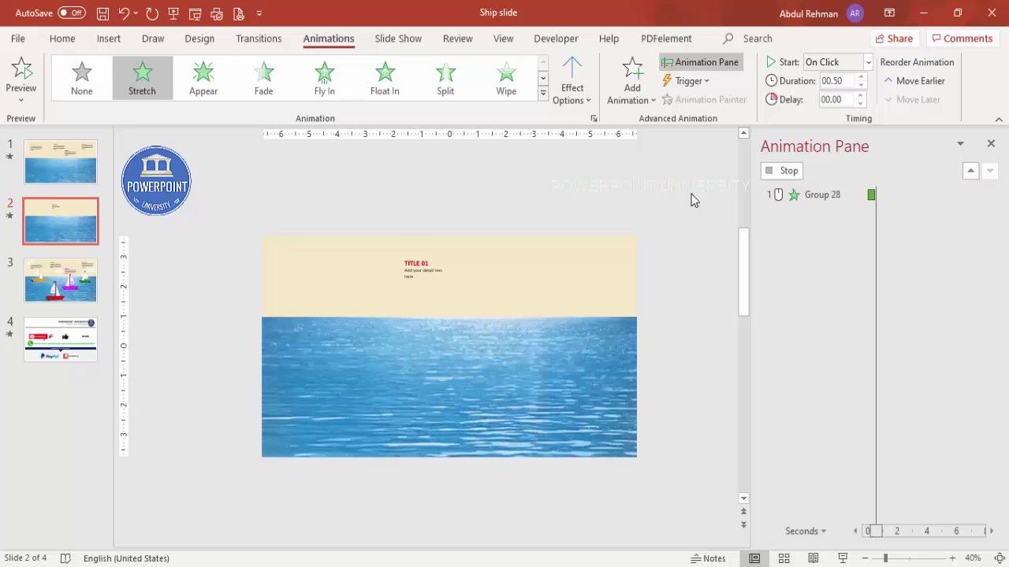
- Set Group 28's Stretch to start After Previous and preview the result
left_click(800, 229)
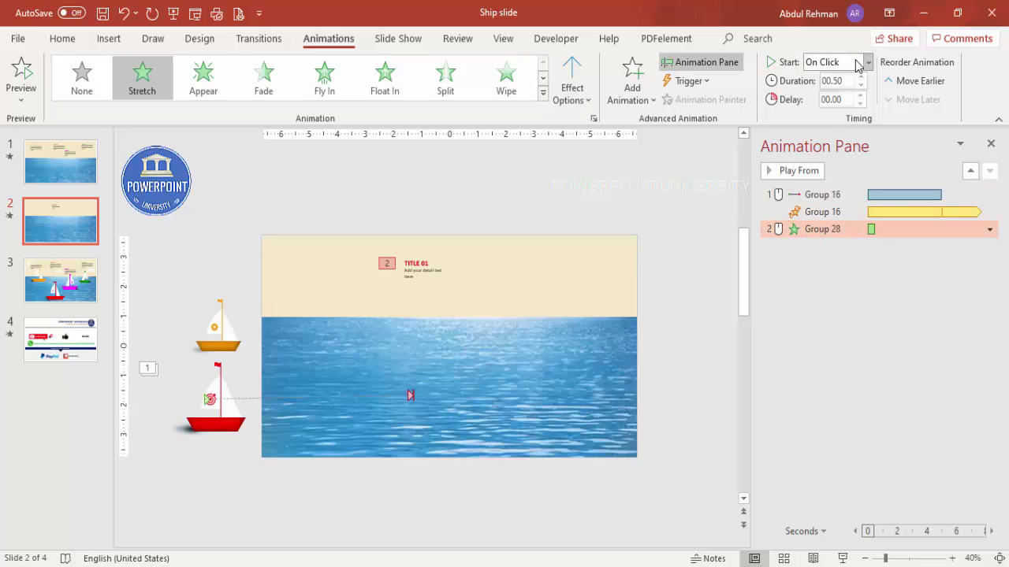
left_click(868, 63)
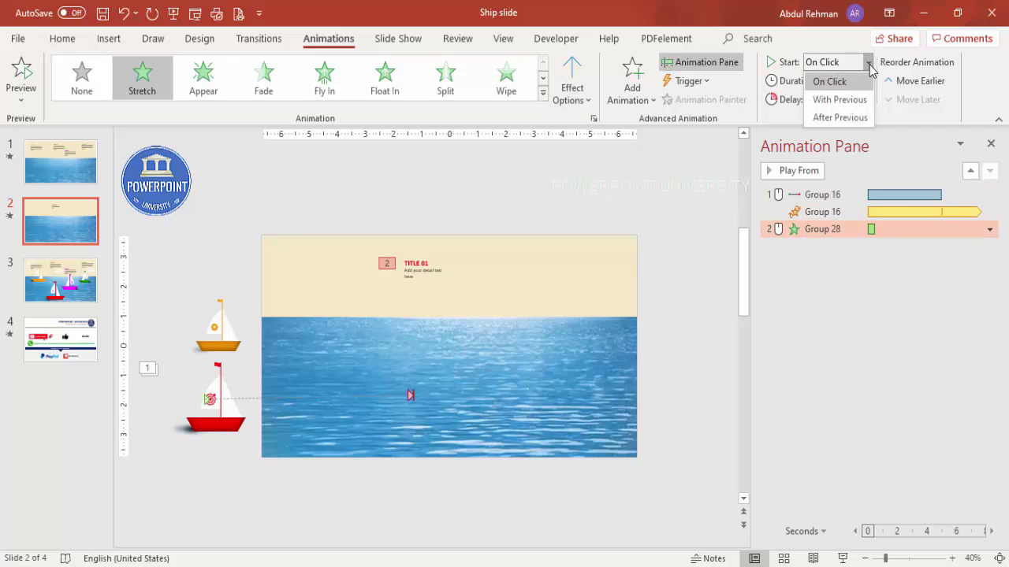
left_click(835, 118)
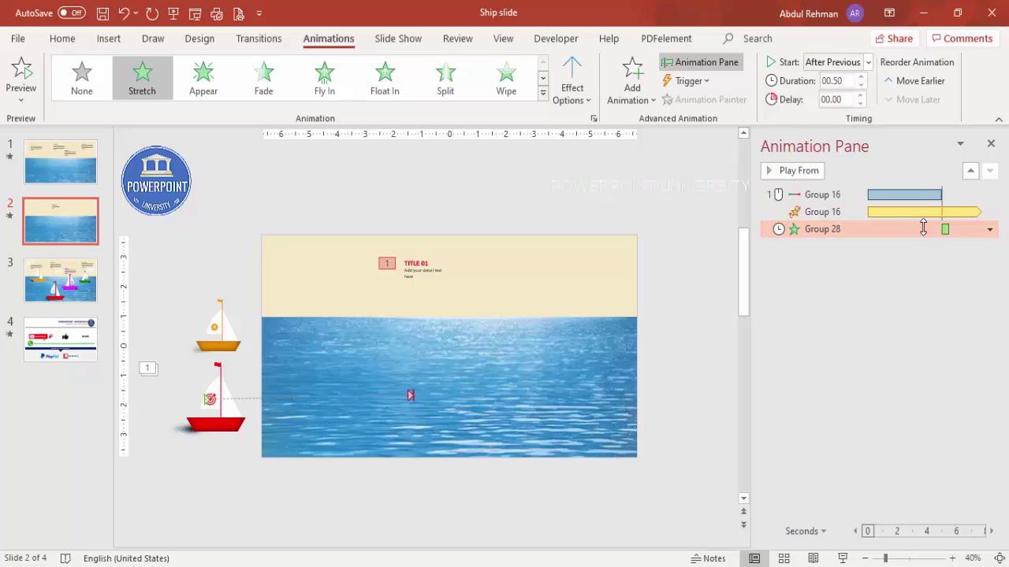
mouse_move(940, 201)
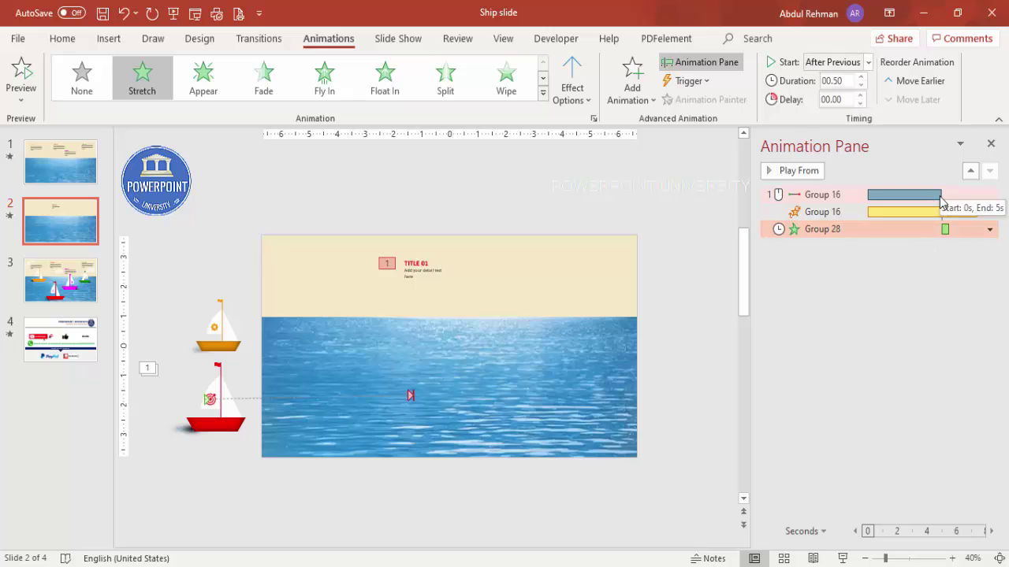
left_click(639, 189)
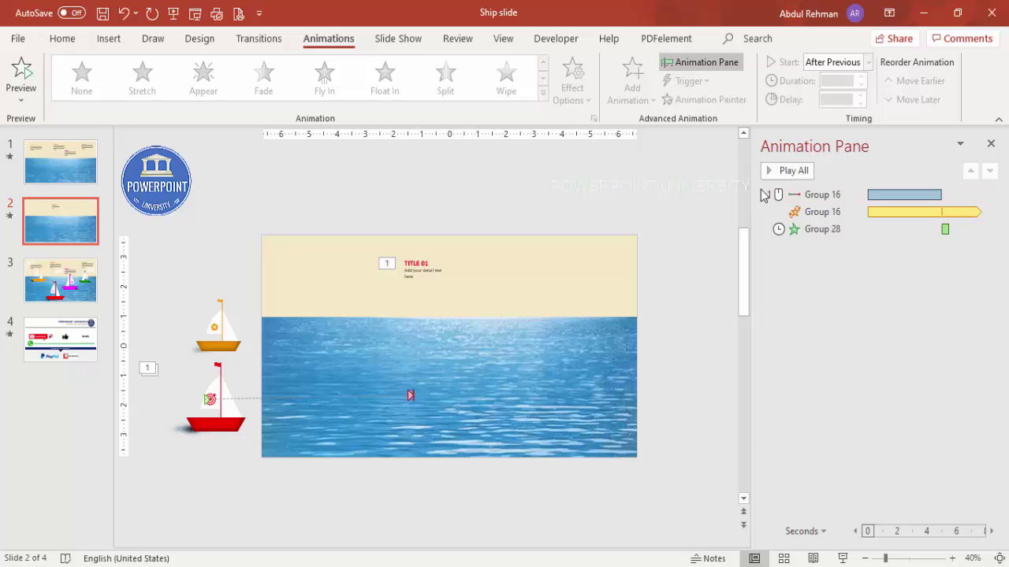
left_click(792, 170)
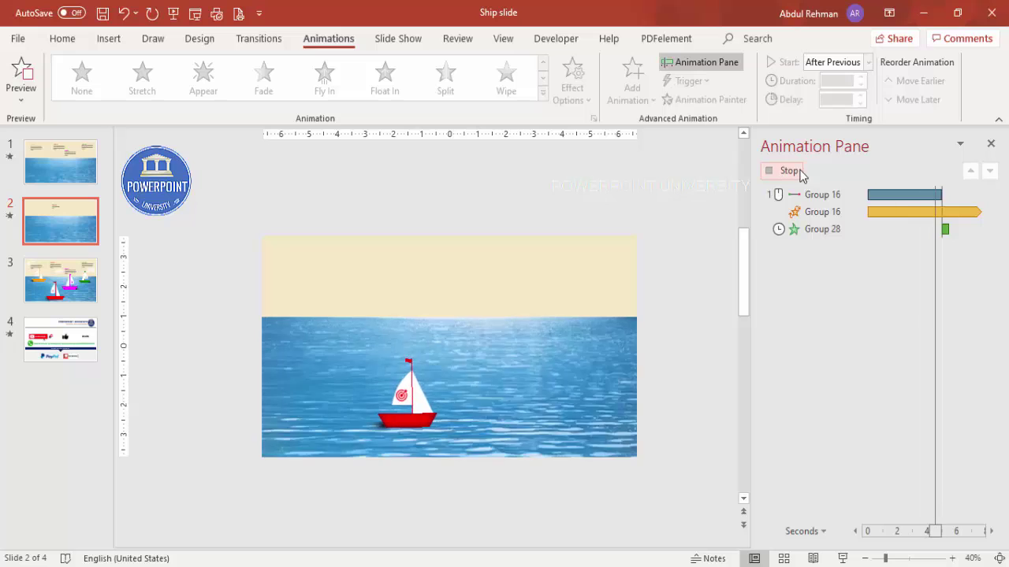
left_click(789, 170)
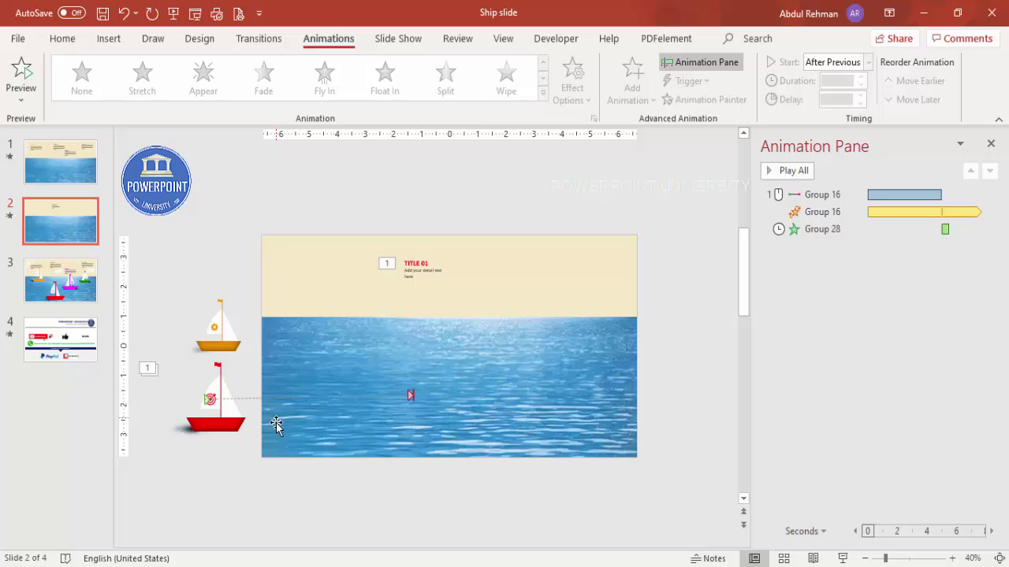
left_click(224, 436)
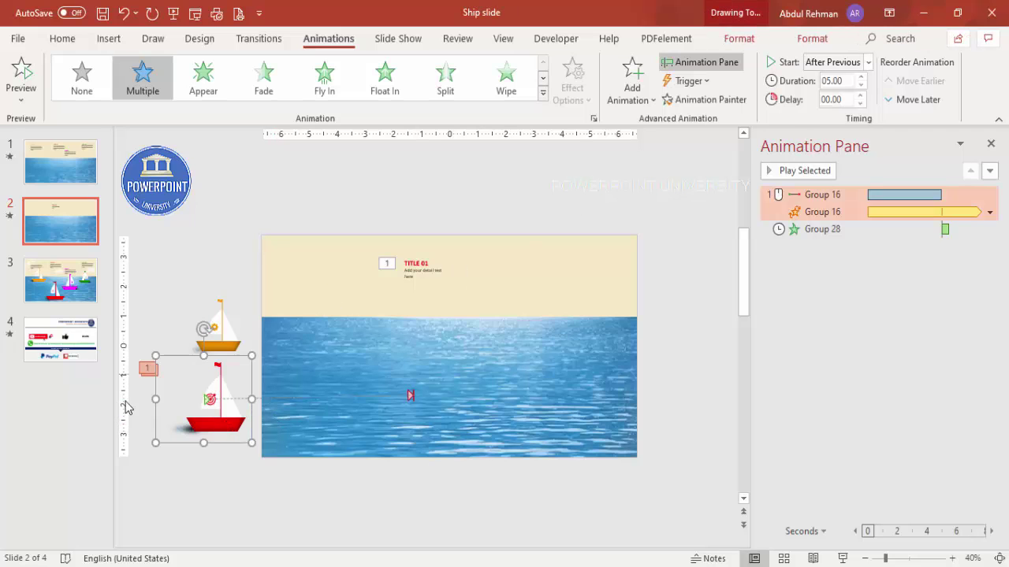
- Copy the red boat's animations to the orange boat with Animation Painter; move its path end toward the horizon
left_click(697, 106)
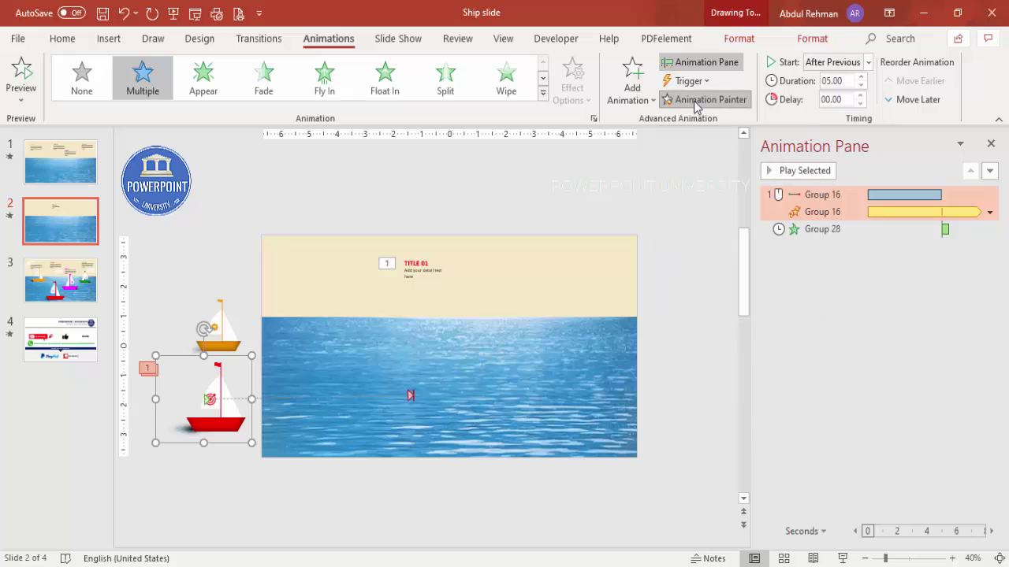
left_click(227, 334)
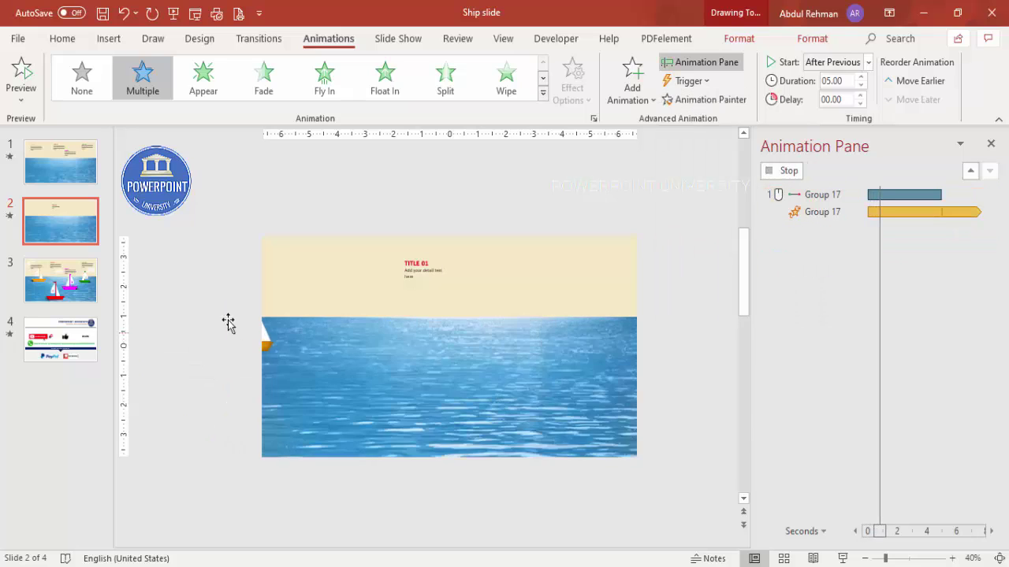
left_click(412, 325)
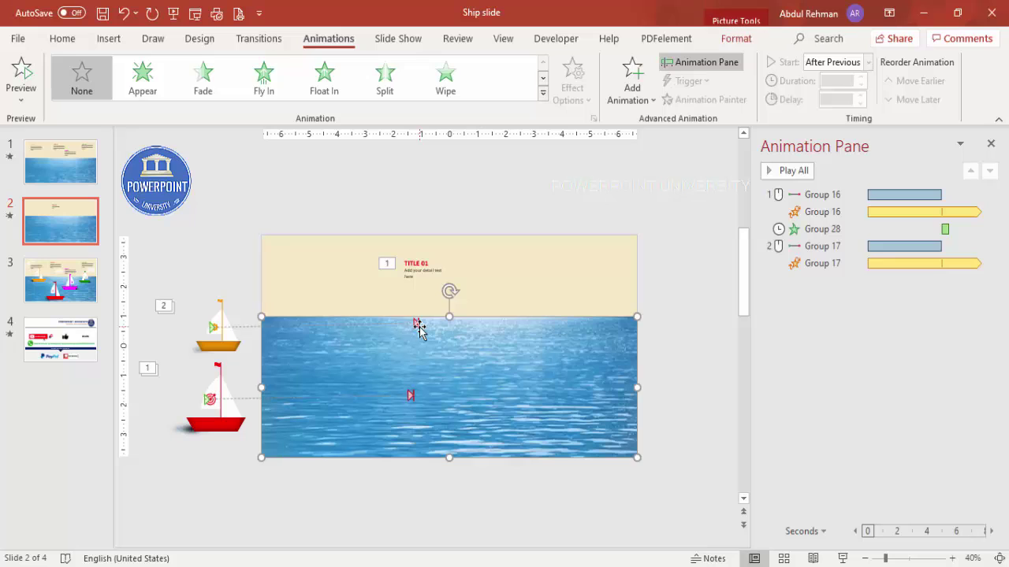
left_click_drag(420, 325, 501, 331)
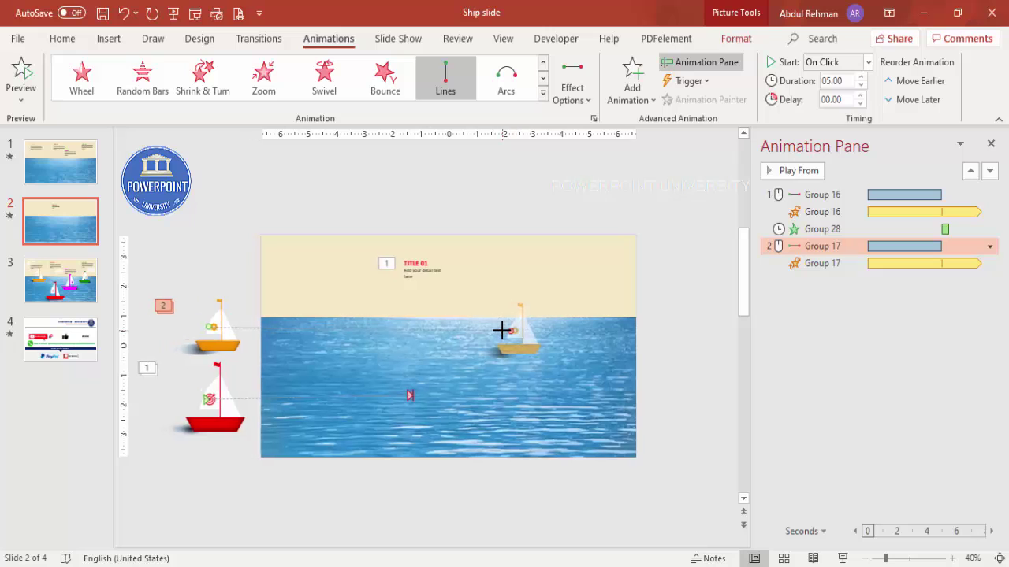
left_click(689, 312)
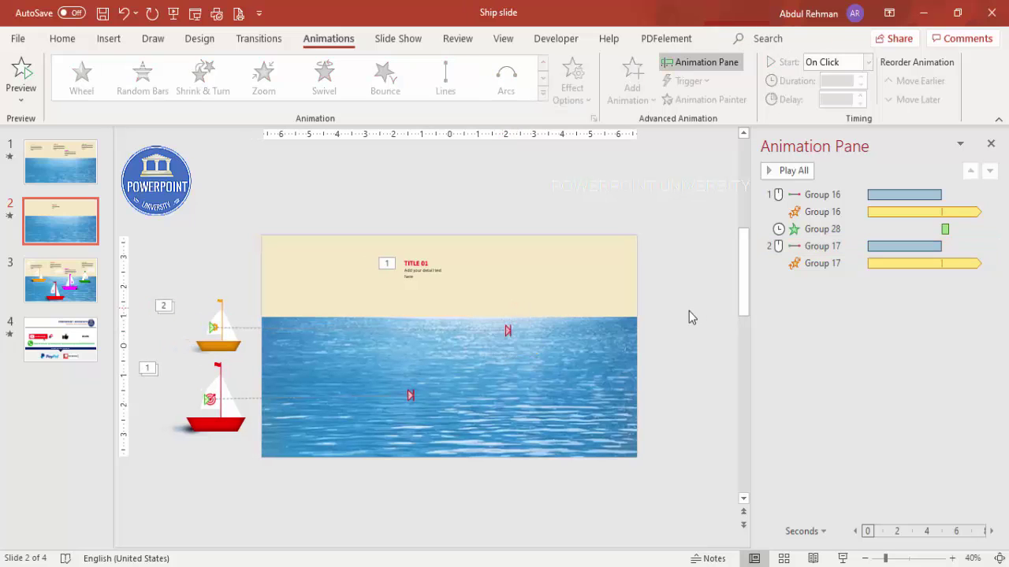
left_click(429, 263)
left_click(422, 254)
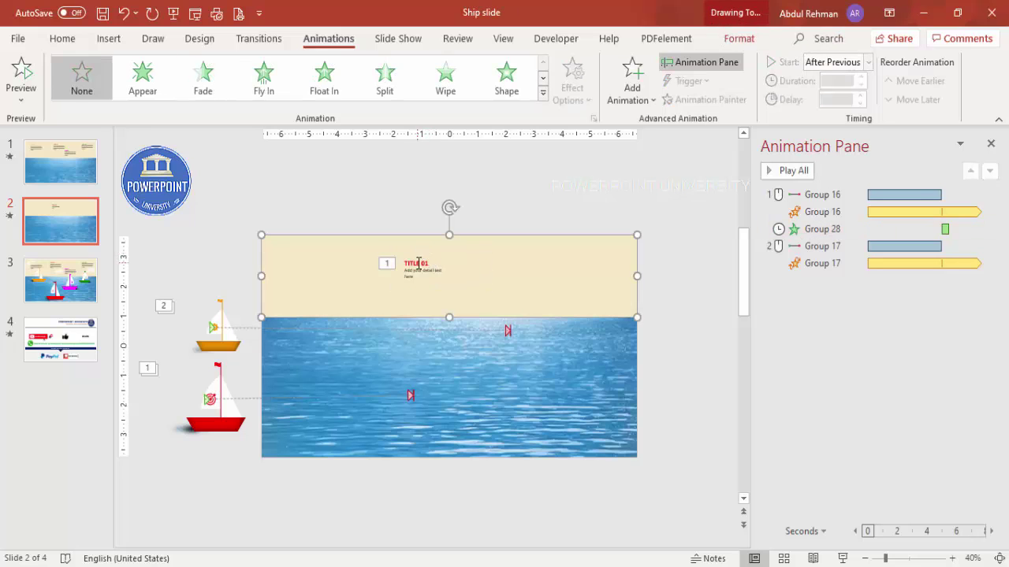
- Duplicate the TITLE 01 group, move the copy right, and retitle it TITLE 02
left_click(418, 262)
key("ctrl+d")
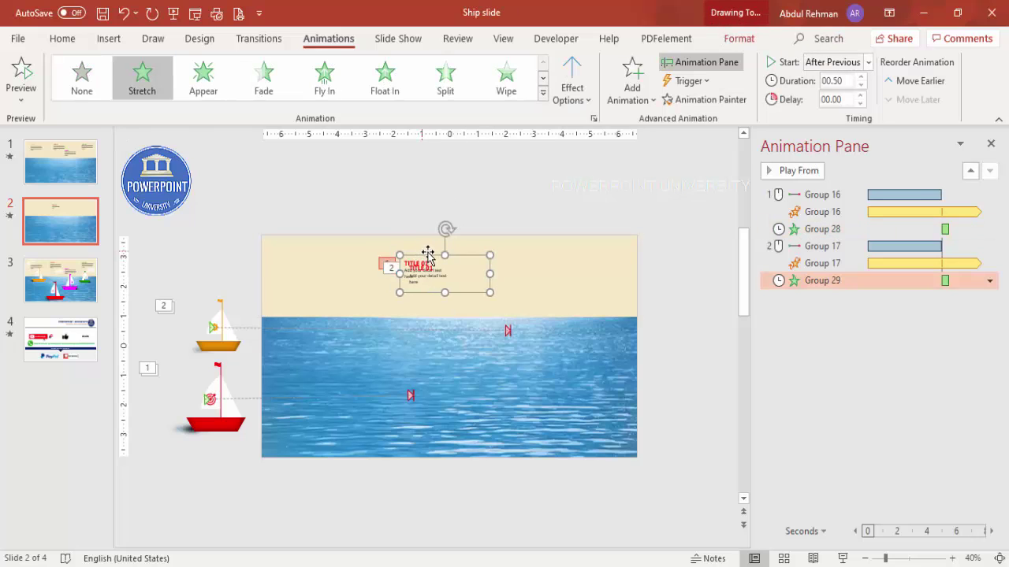
left_click_drag(467, 258, 541, 251)
key("BackSpace")
type("2")
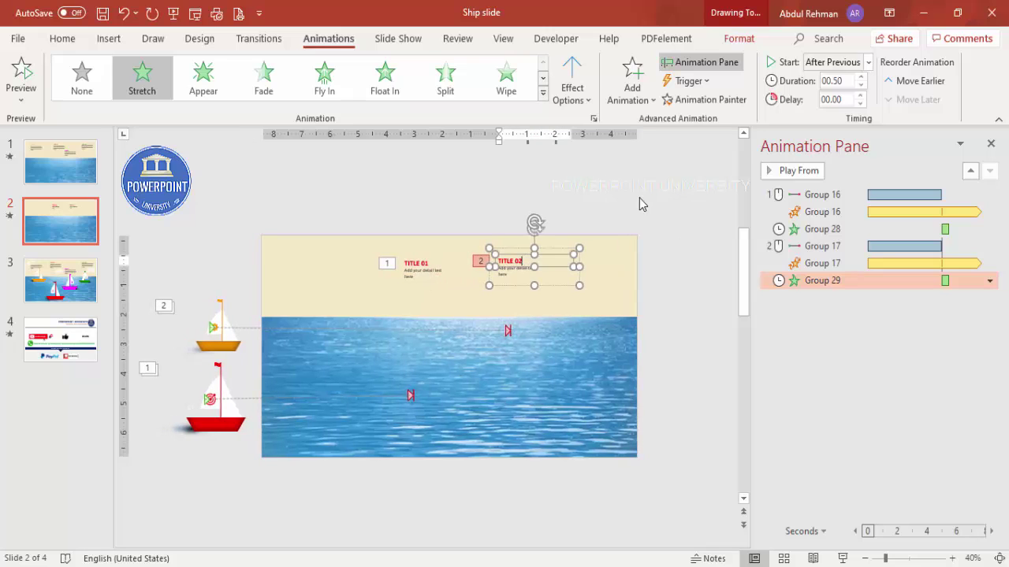
left_click(556, 257)
- Colour the TITLE 02 text orange
left_click(61, 39)
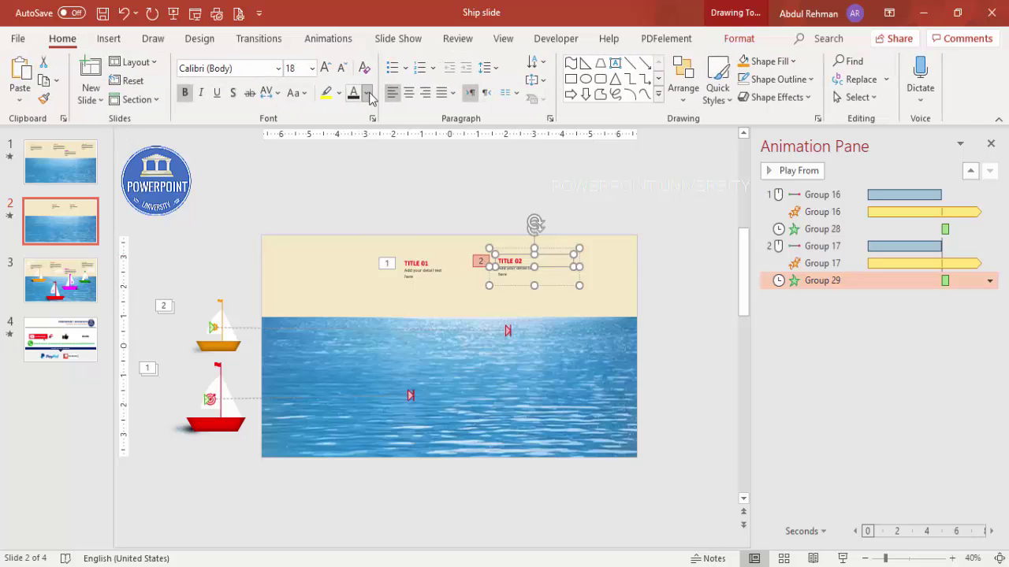
left_click(367, 93)
left_click(353, 284)
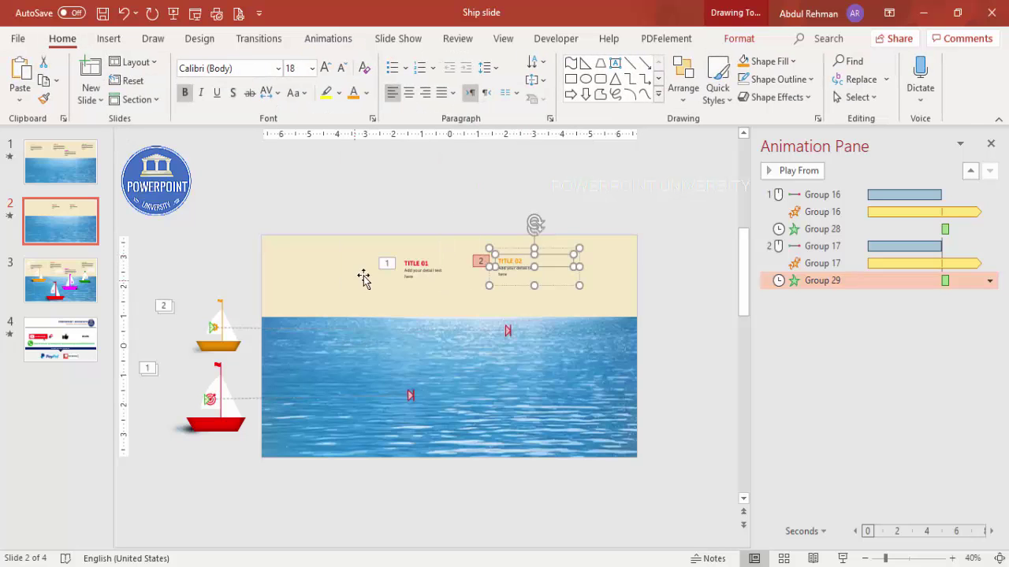
left_click(650, 197)
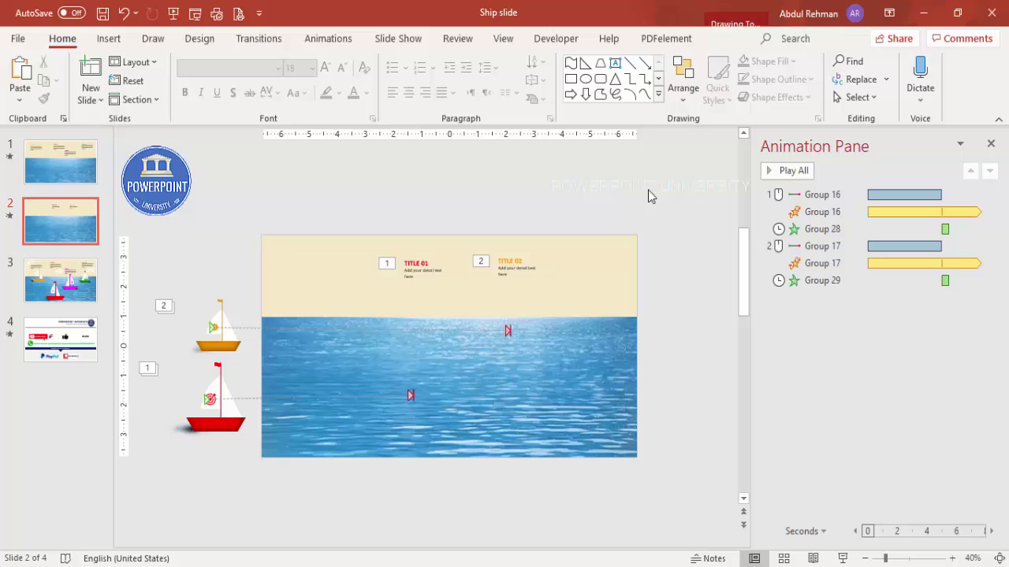
left_click(815, 246)
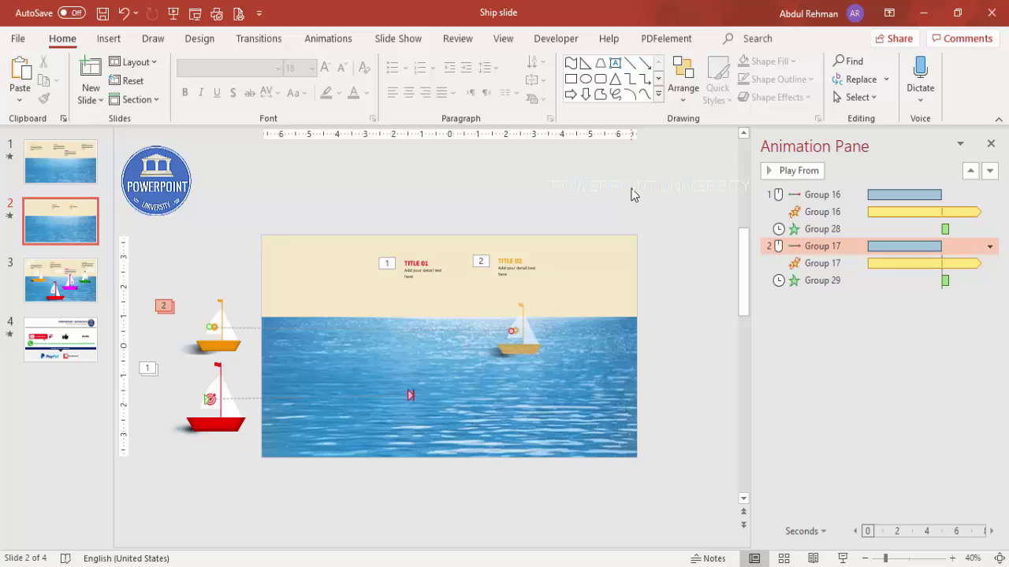
left_click(635, 195)
left_click(791, 171)
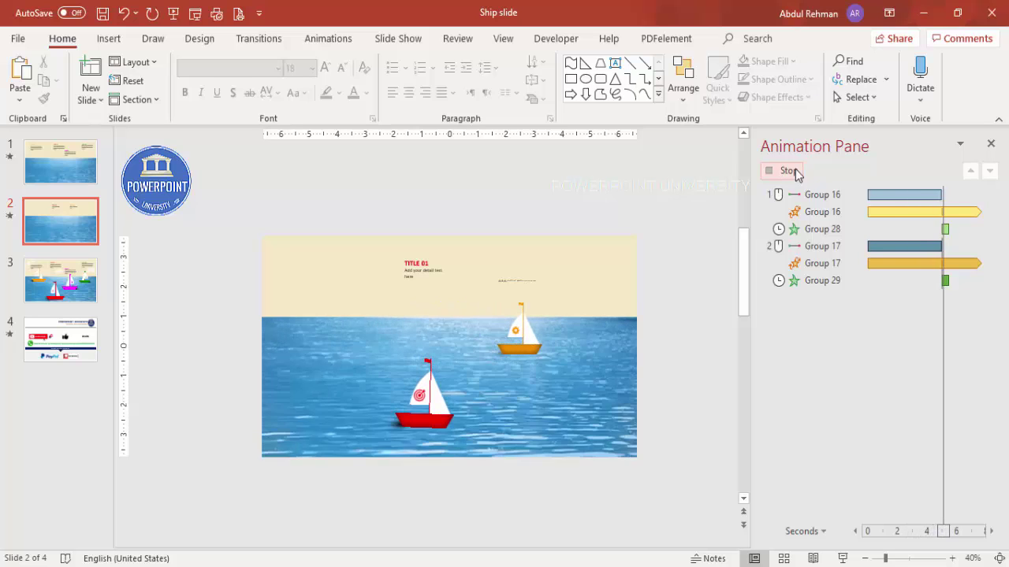
left_click(791, 171)
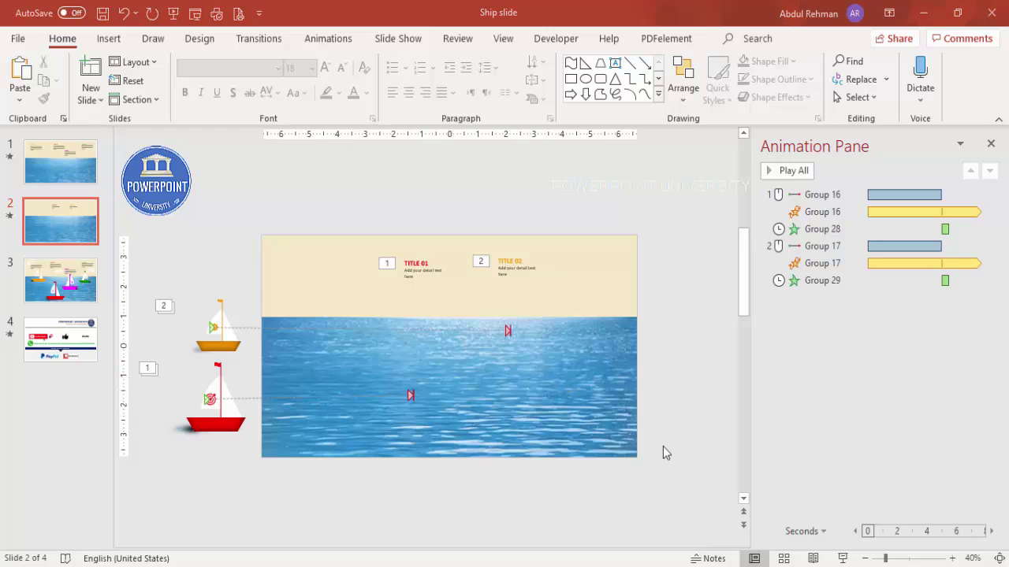
left_click(529, 362)
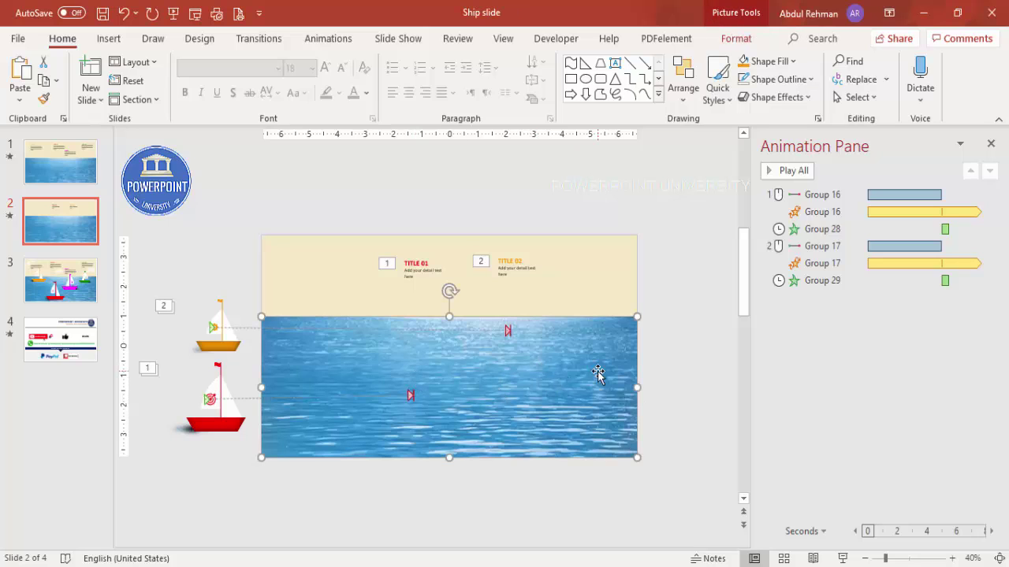
- Delete the sea picture and draw a rectangle over the former sea area
key("Delete")
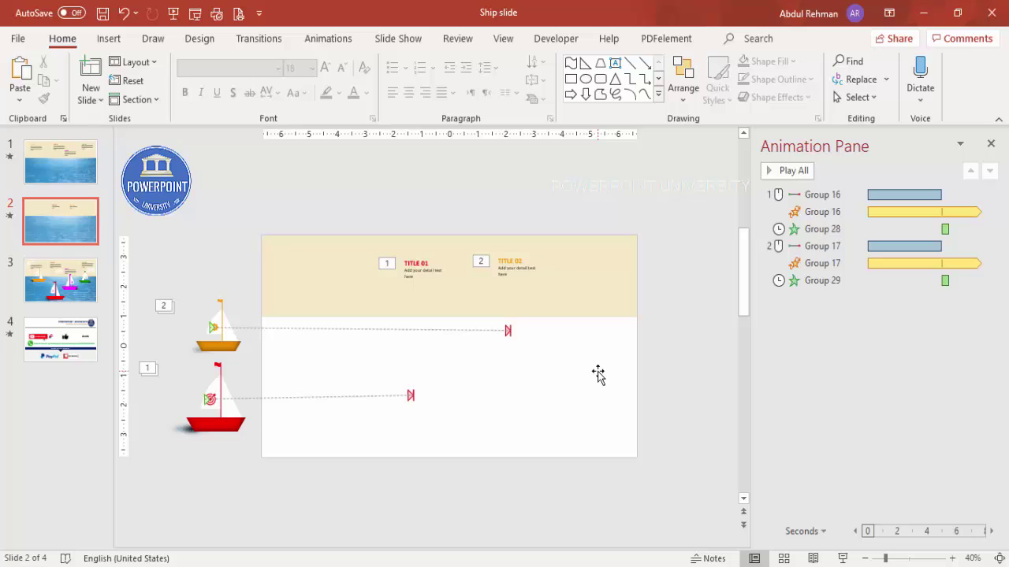
left_click(106, 39)
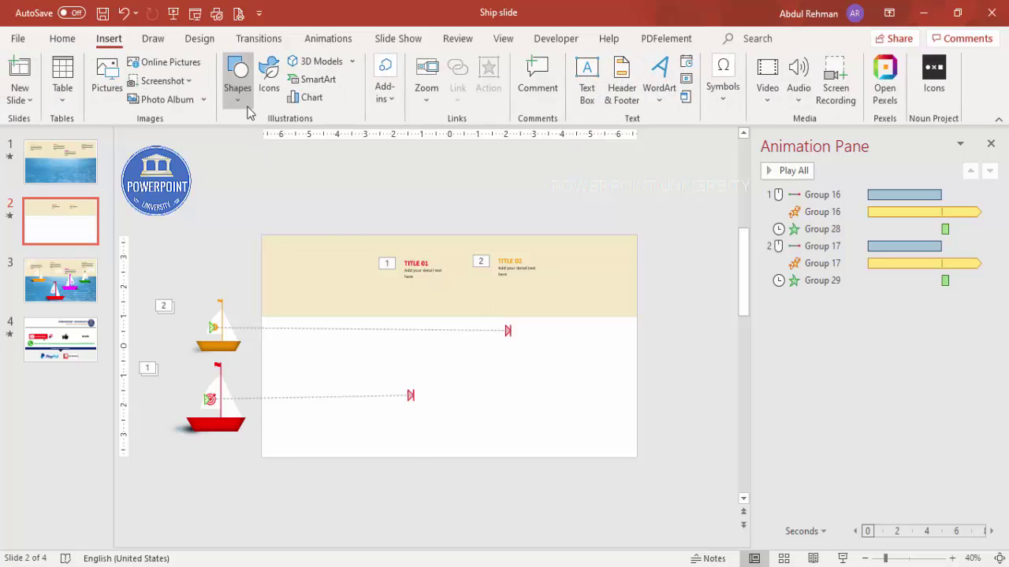
left_click(237, 78)
left_click(231, 248)
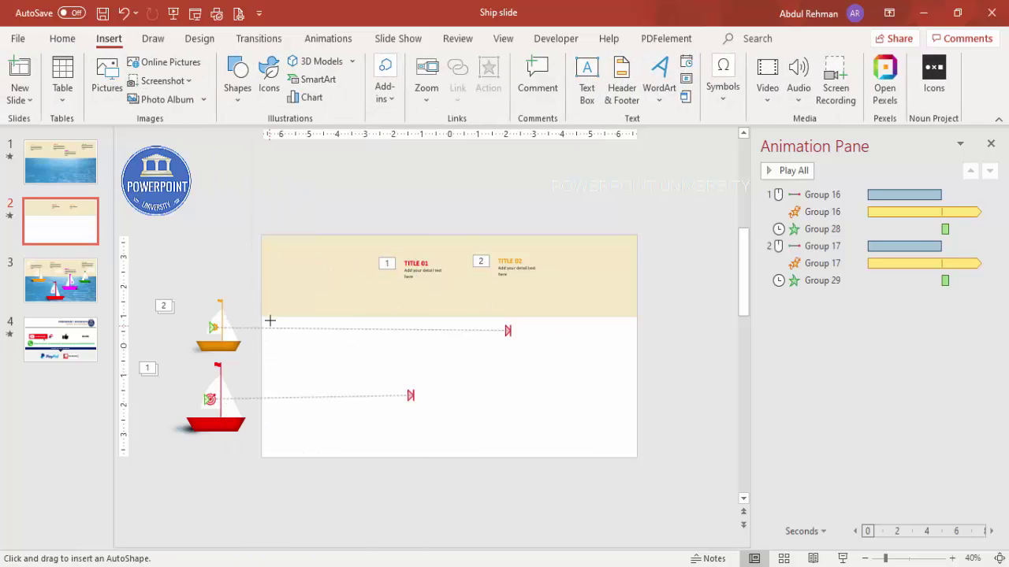
left_click_drag(262, 317, 624, 457)
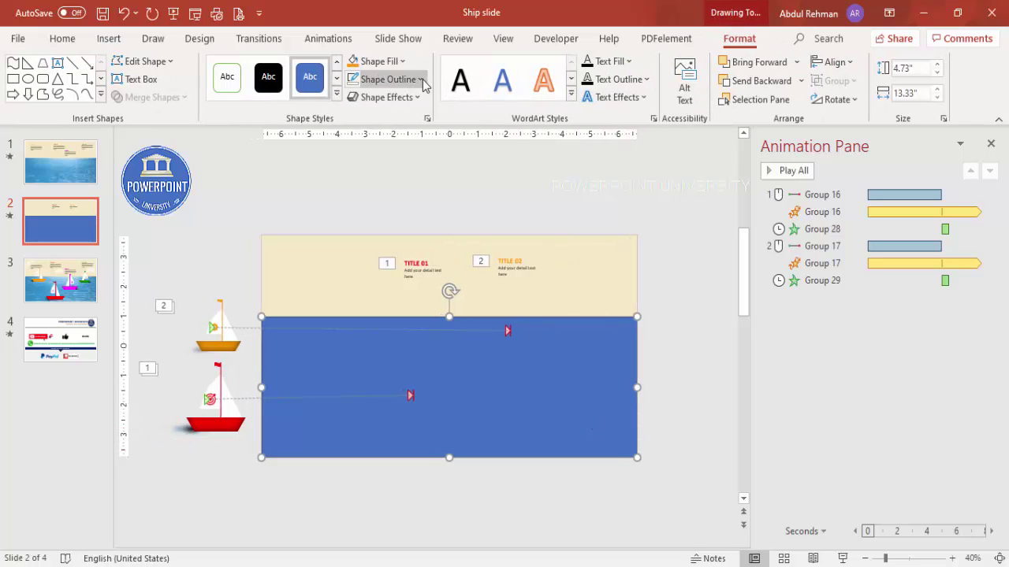
- Give the rectangle No Outline and a custom light-blue fill
left_click(388, 80)
left_click(393, 293)
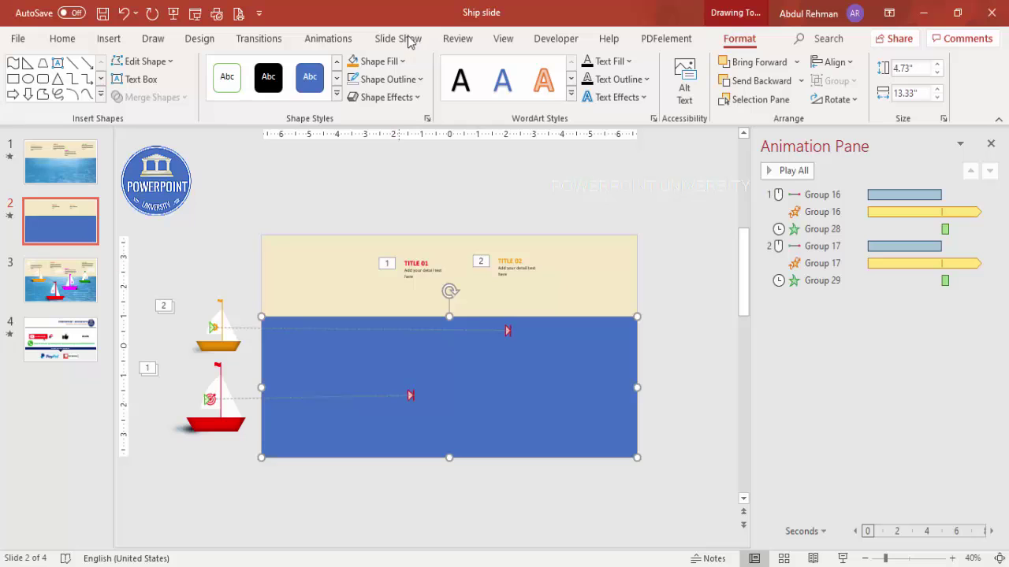
left_click(387, 63)
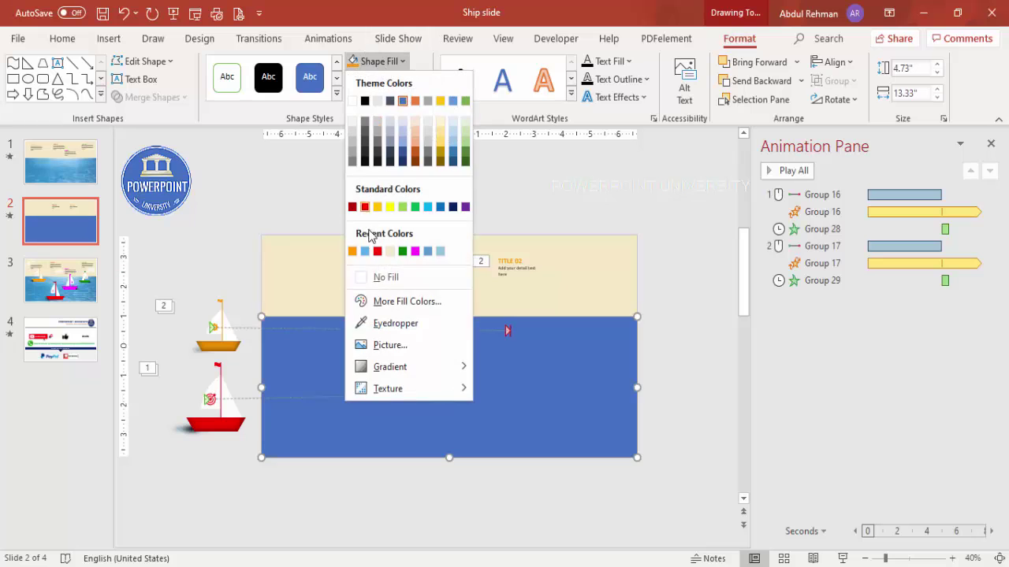
left_click(407, 305)
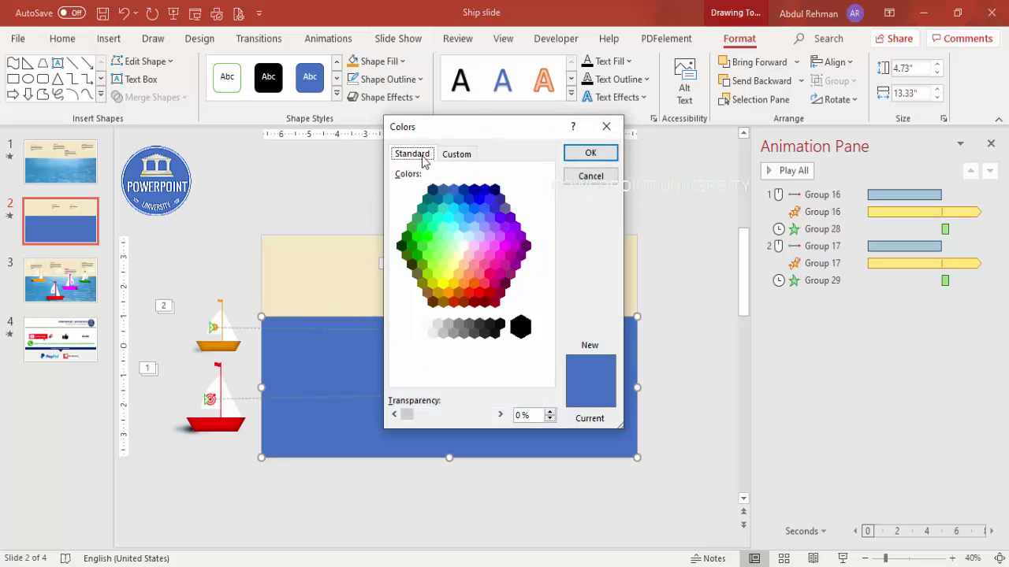
left_click(458, 219)
left_click(451, 218)
left_click(455, 225)
left_click(464, 228)
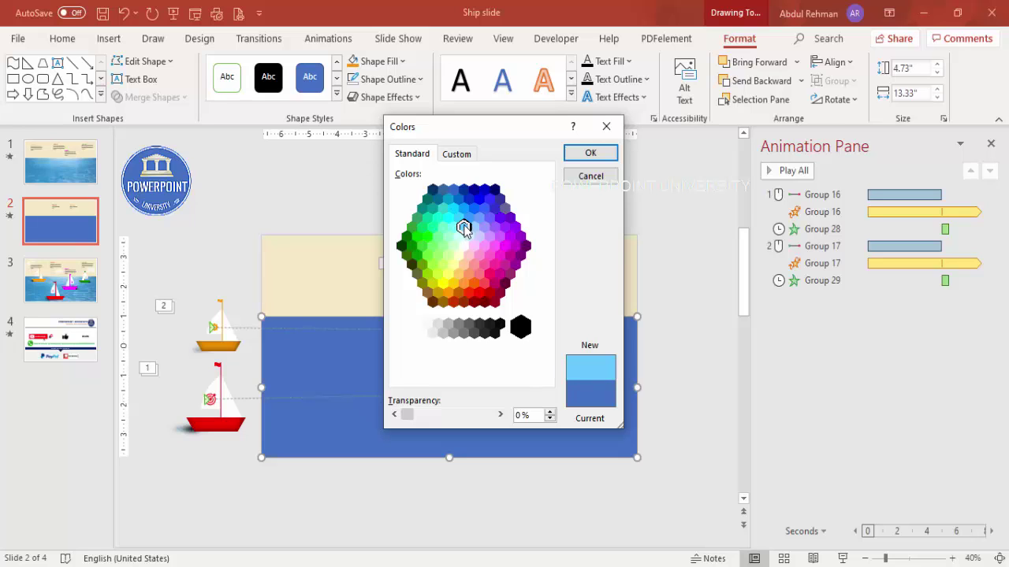
left_click(589, 152)
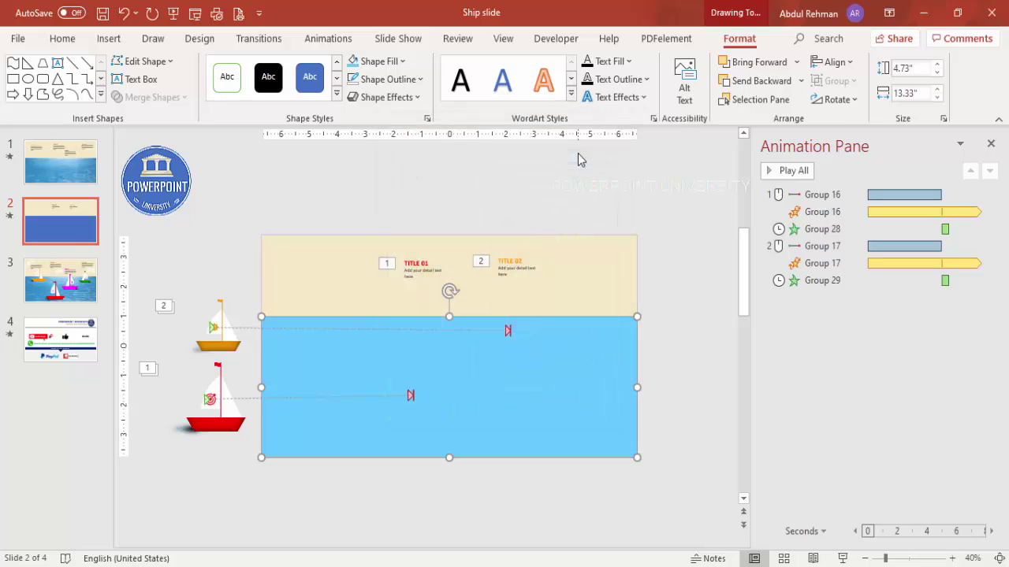
left_click(653, 210)
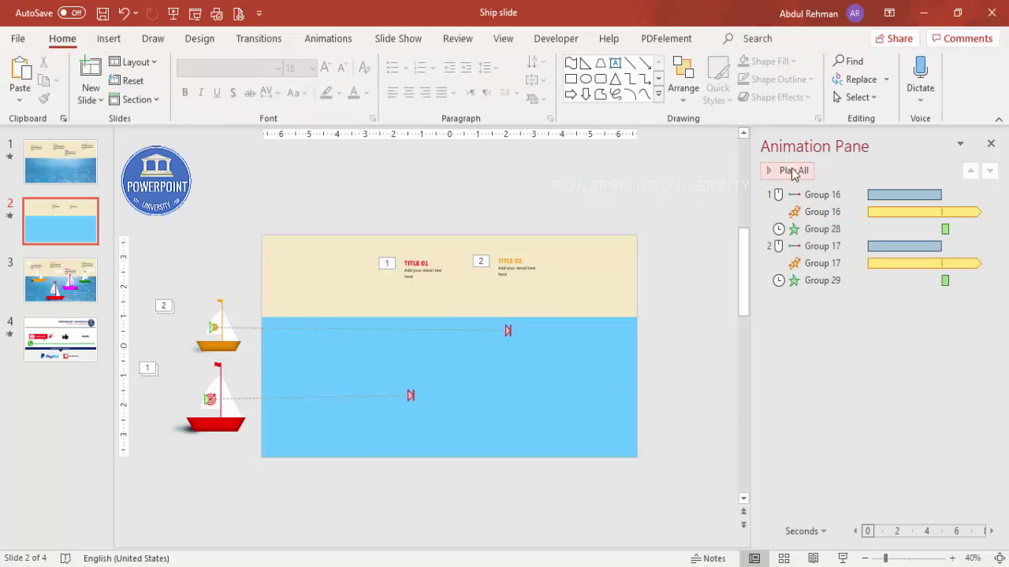
- Send the light-blue sea rectangle to the back behind the sailboats, then replay all slide animations
left_click(788, 170)
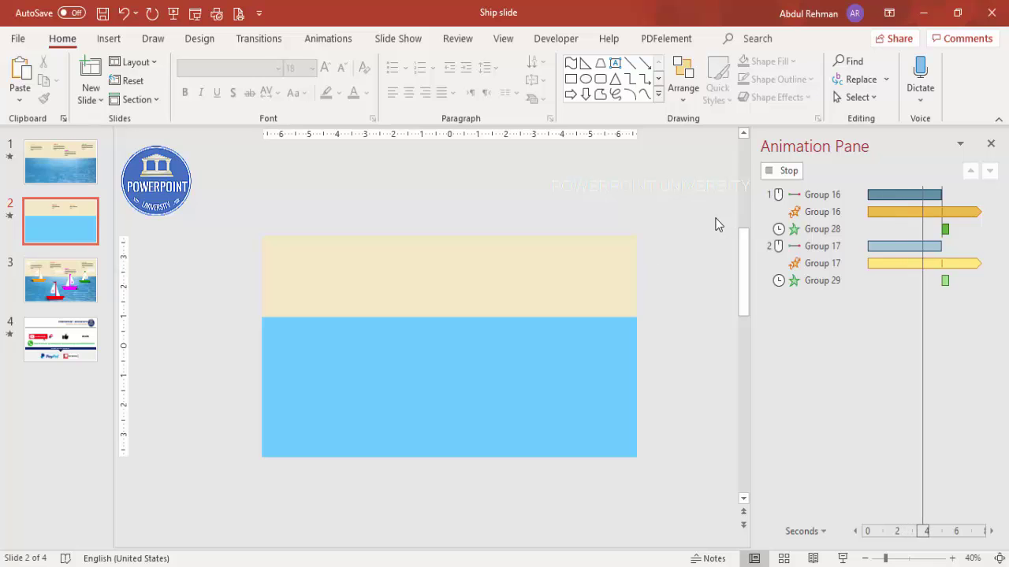
left_click(531, 355)
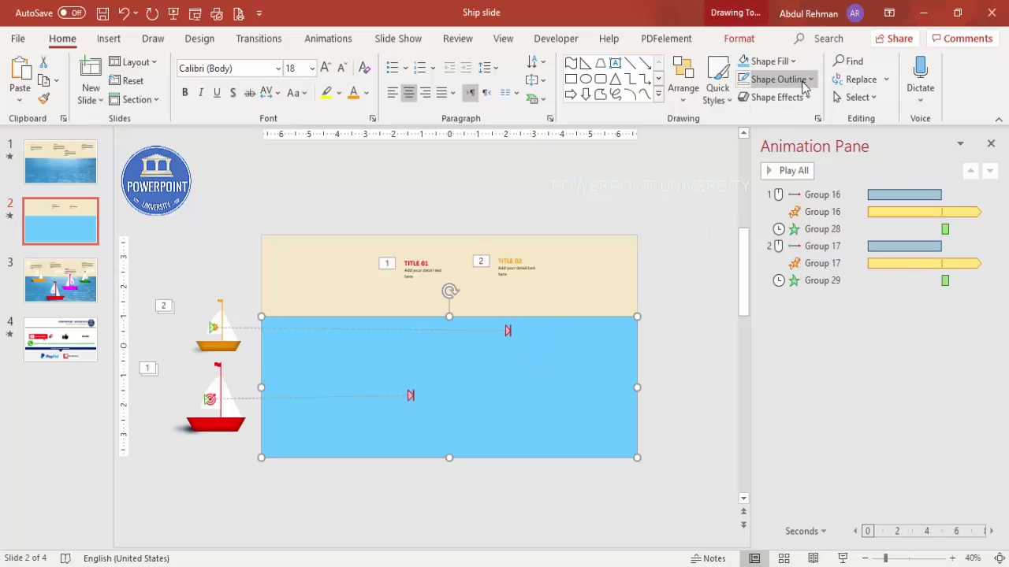
left_click(739, 38)
left_click(802, 82)
left_click(756, 123)
left_click(788, 170)
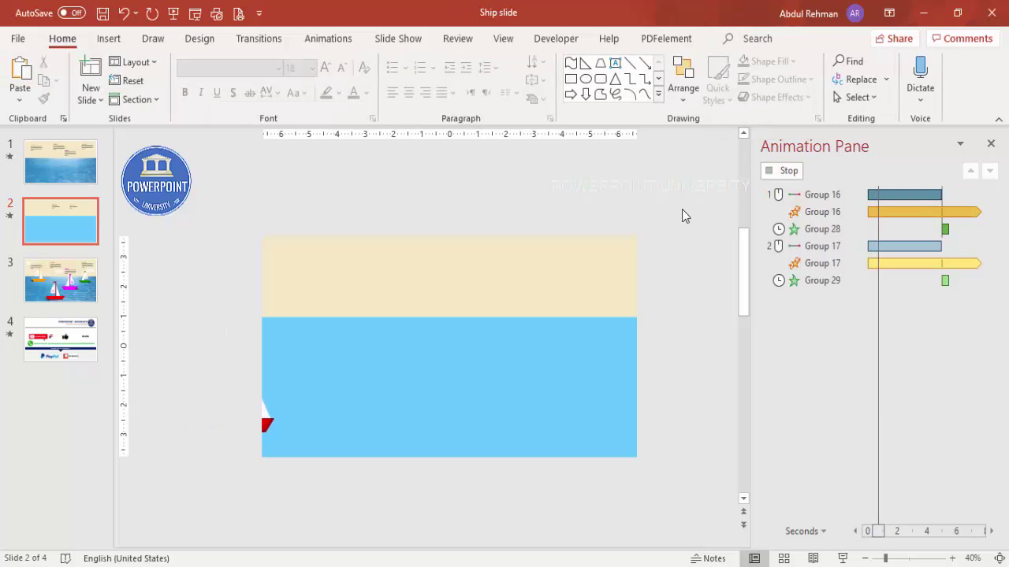